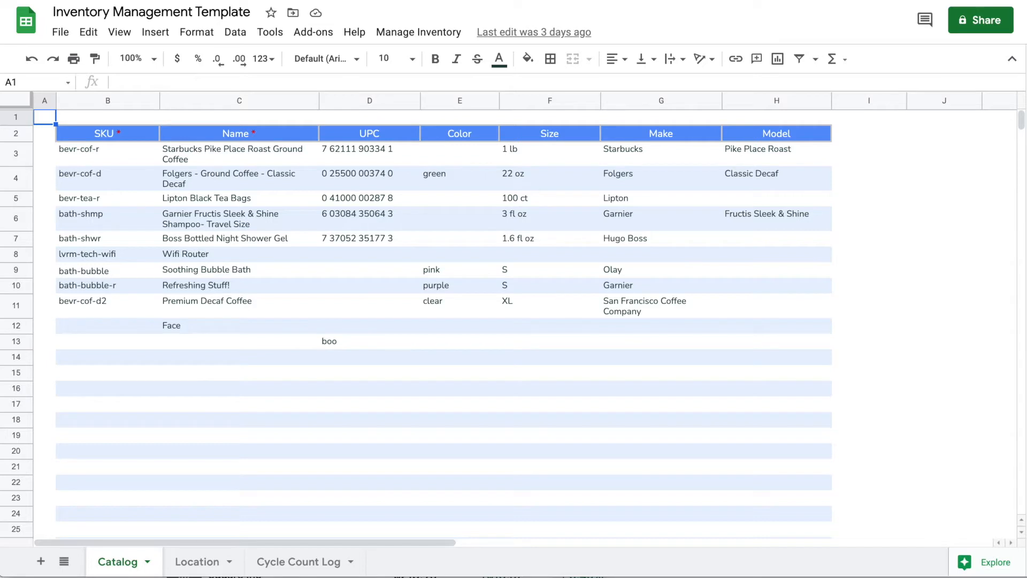
# Step: Look through the Catalog, Location and Cycle Count Log sheets and the available Manage Inventory commands
pyautogui.click(369, 270)
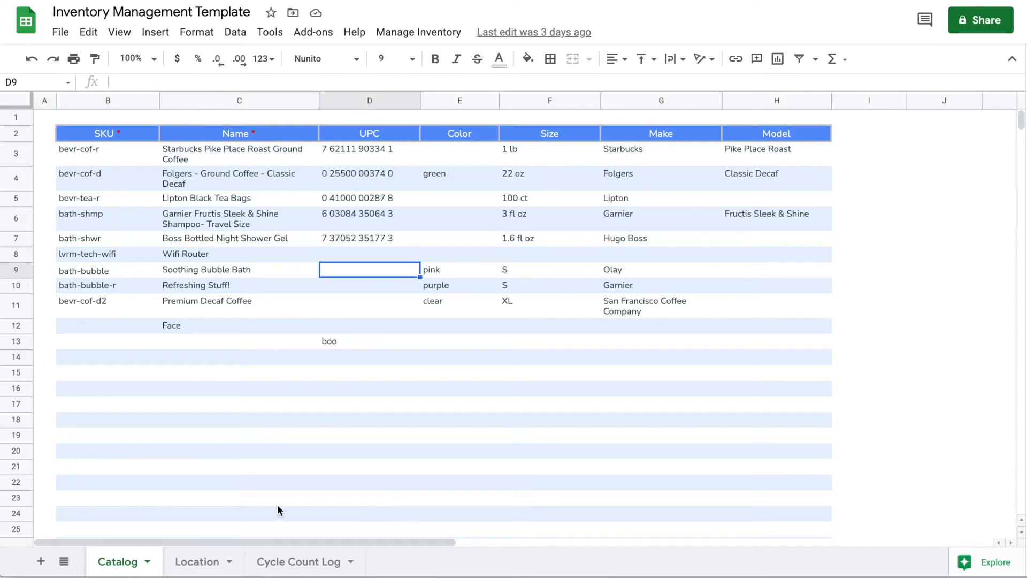
pyautogui.click(119, 561)
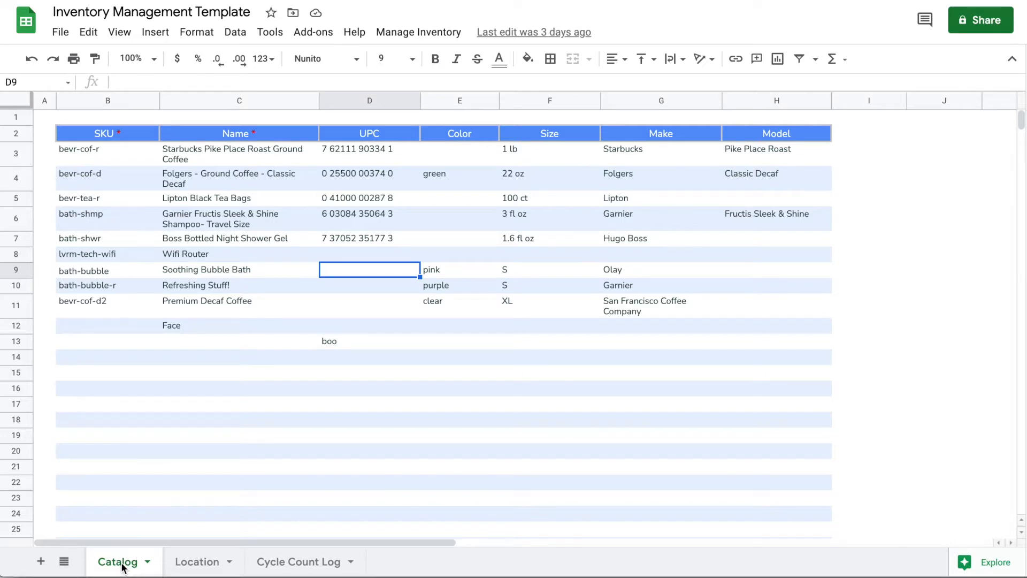
pyautogui.click(181, 565)
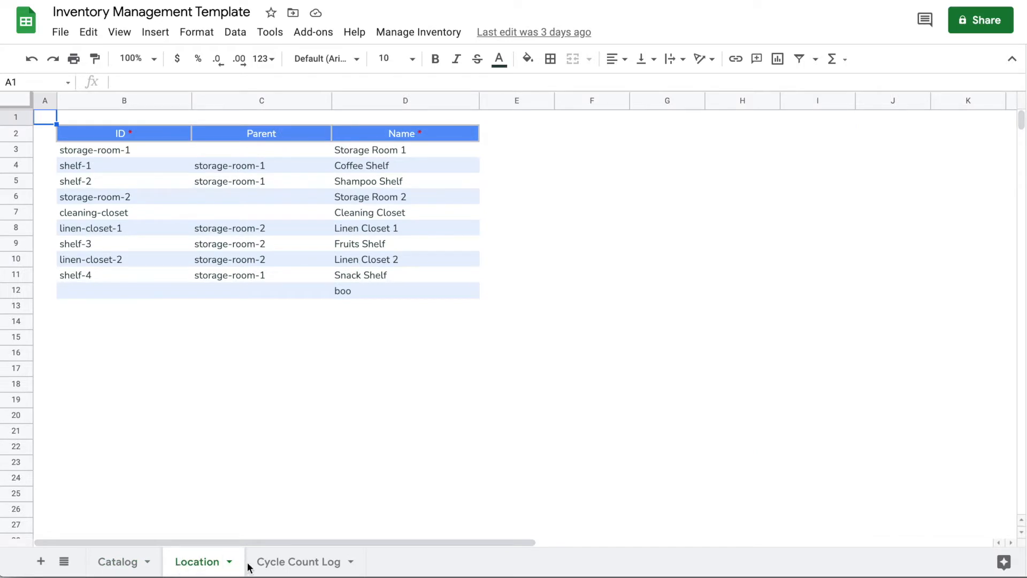
pyautogui.click(277, 566)
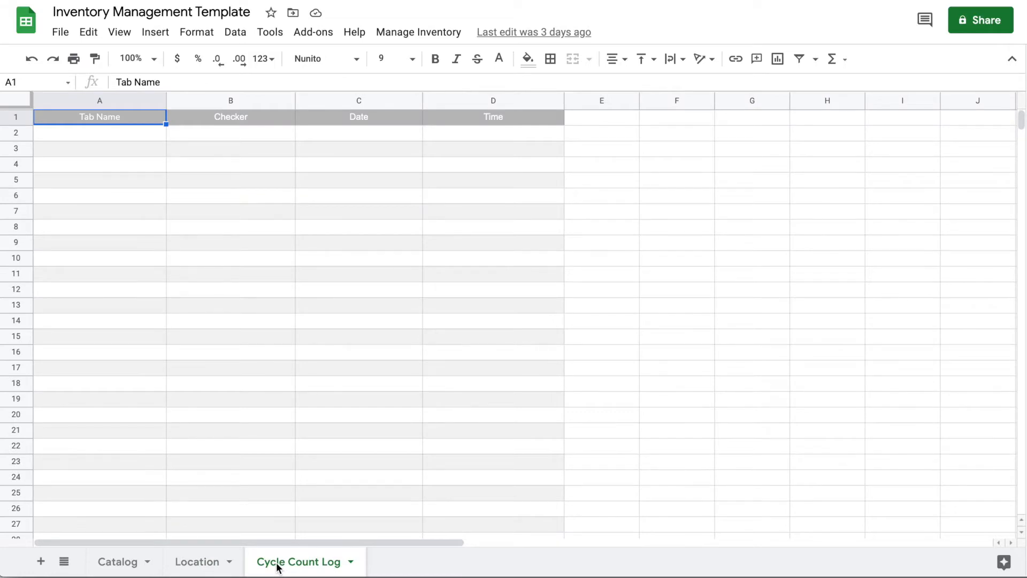
pyautogui.click(135, 560)
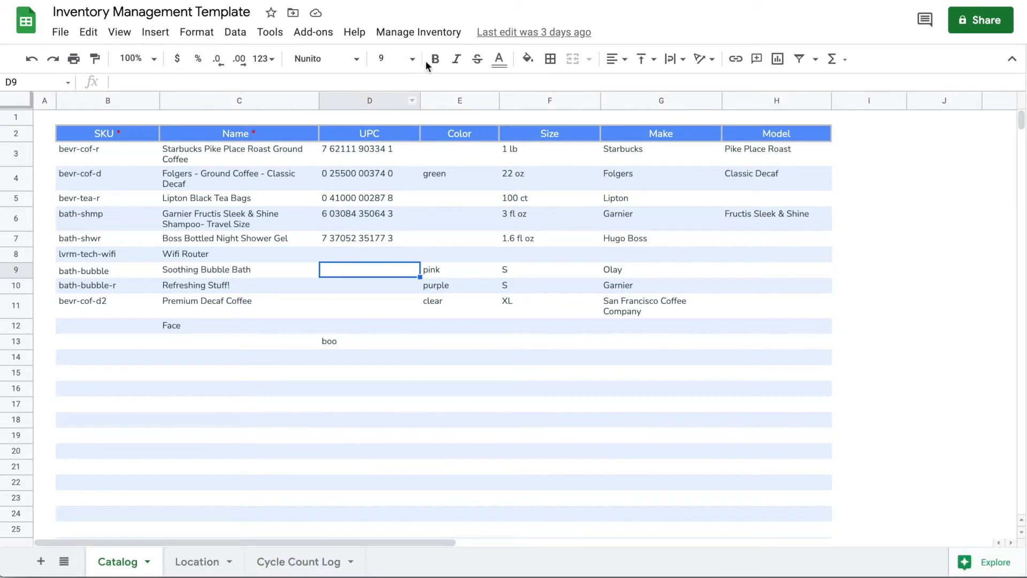
pyautogui.click(424, 33)
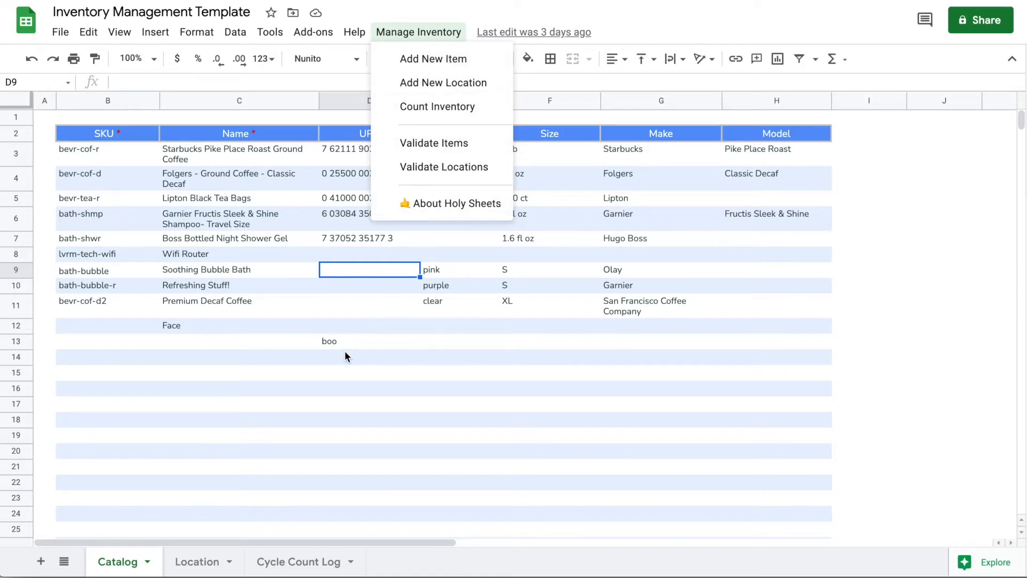
# Step: Examine the required SKU and Name columns in the Catalog sheet and the inventory commands for adding and validating items
pyautogui.click(111, 560)
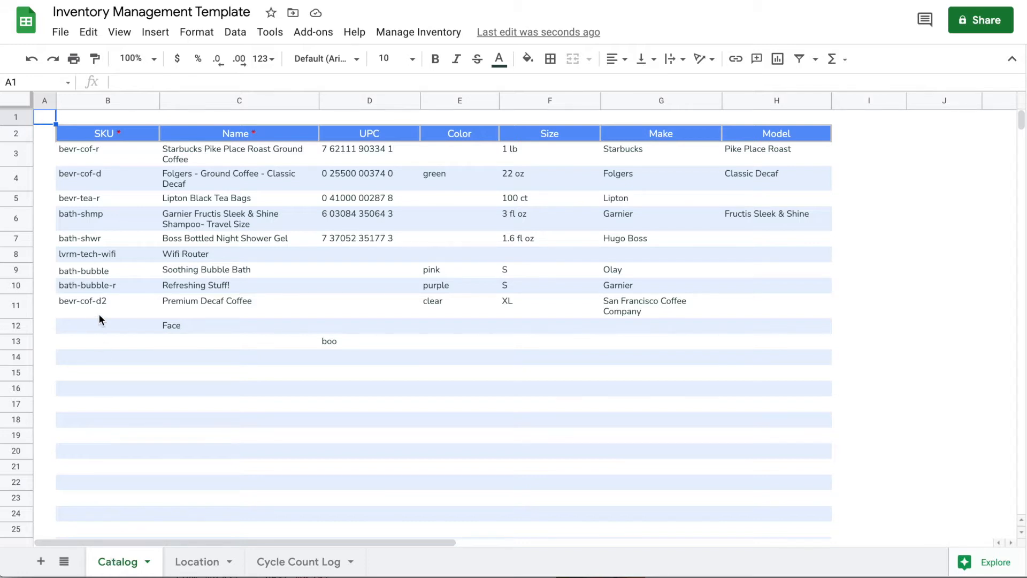
pyautogui.click(120, 134)
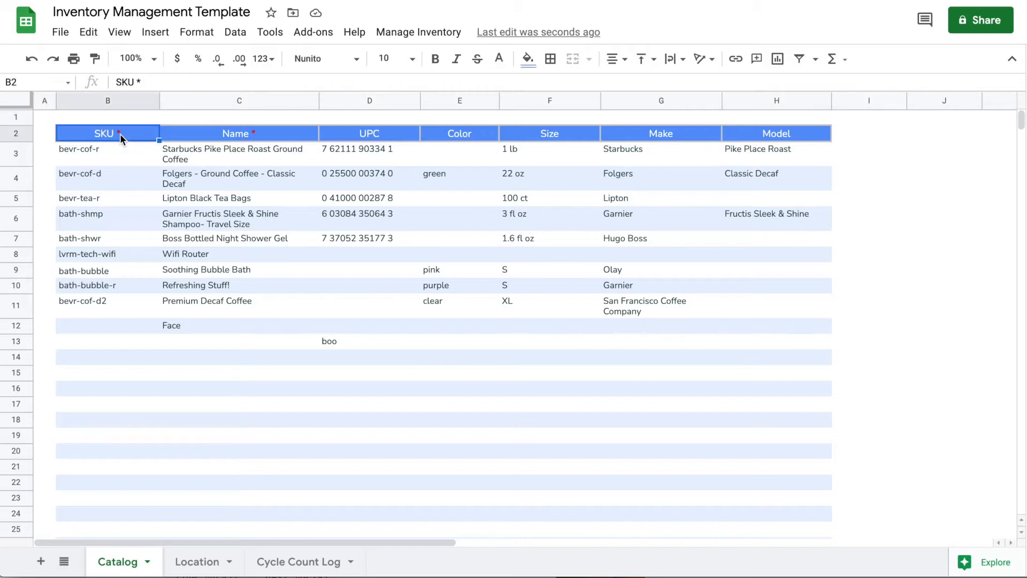
pyautogui.click(217, 138)
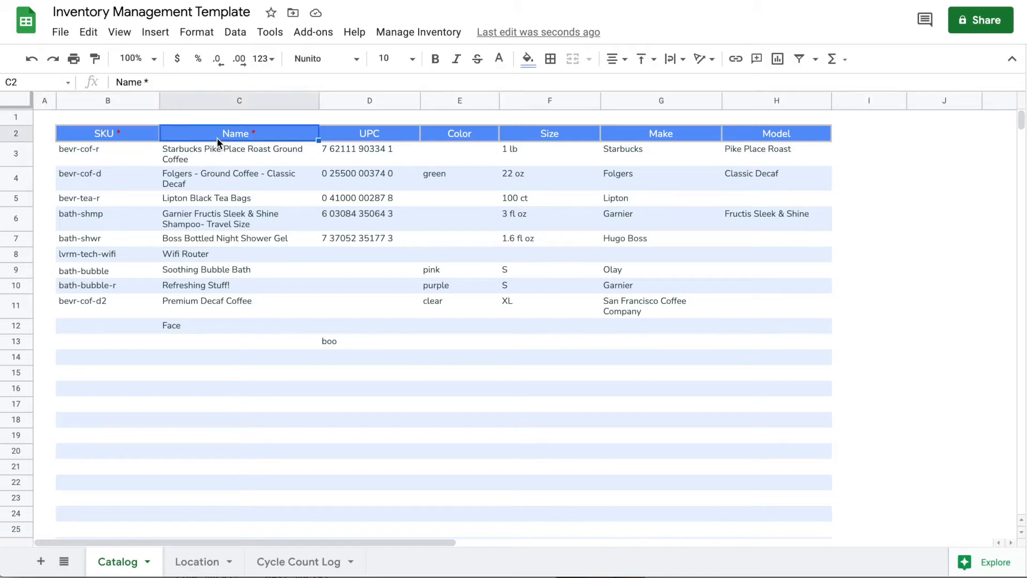
pyautogui.click(122, 157)
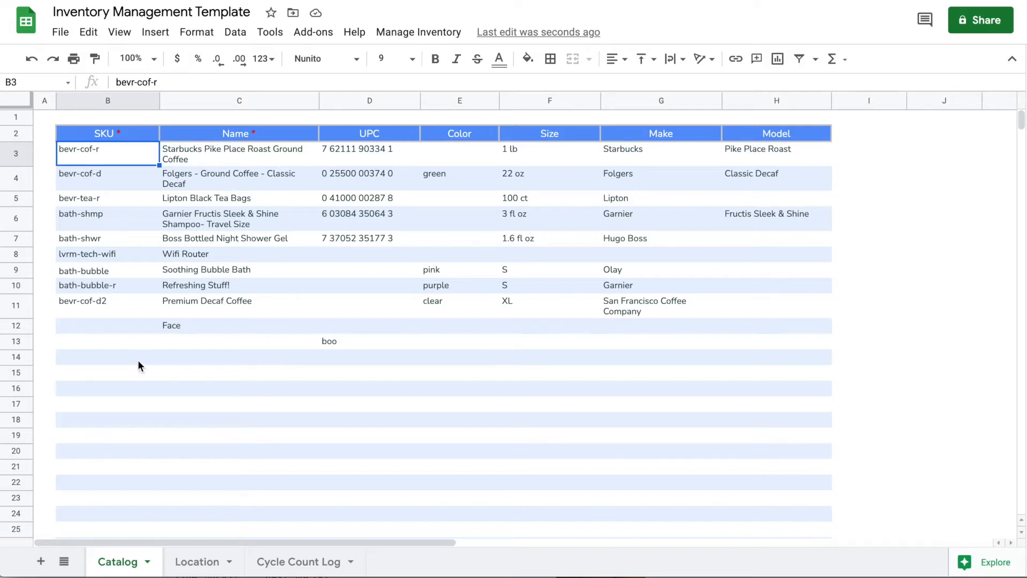
pyautogui.click(118, 357)
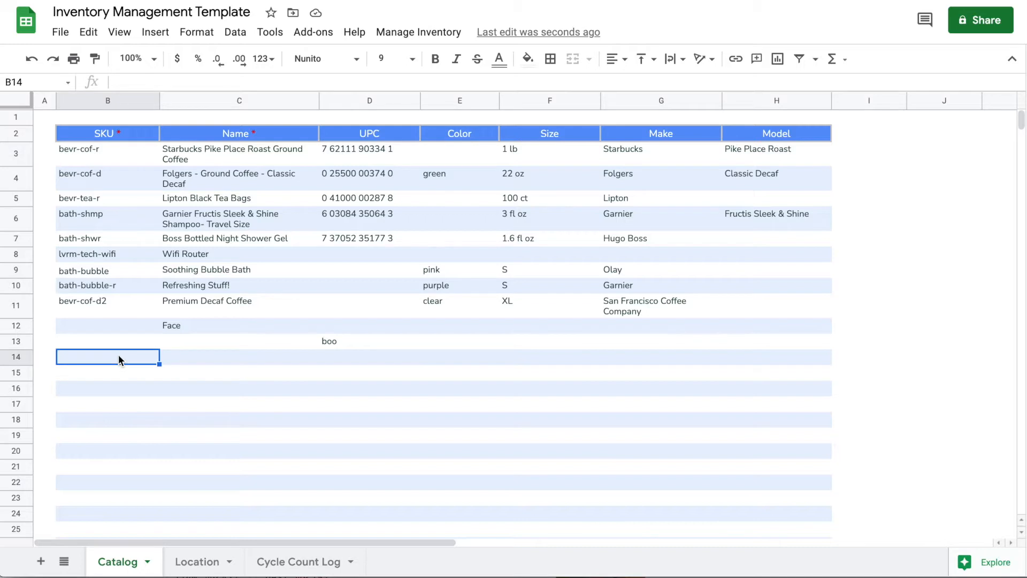
pyautogui.click(192, 354)
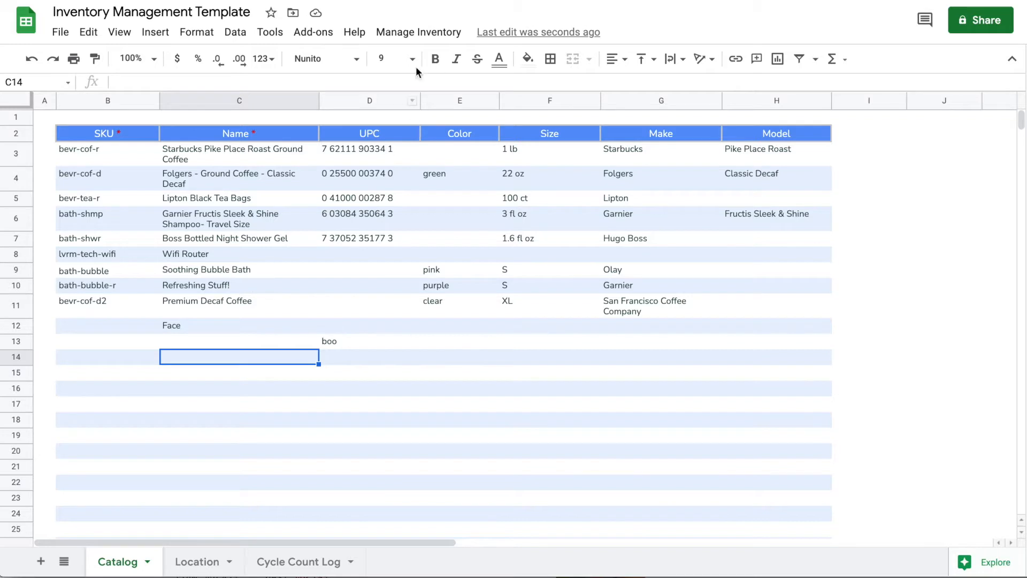
pyautogui.click(419, 33)
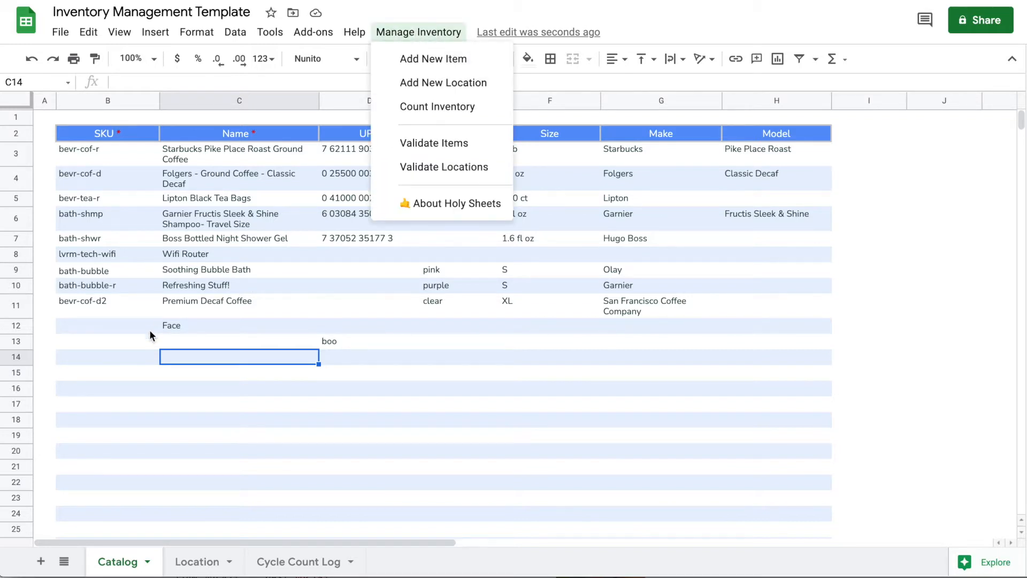
# Step: Add a catalog item in row 14 with the SKU box-big-1 and the name big box
pyautogui.click(127, 357)
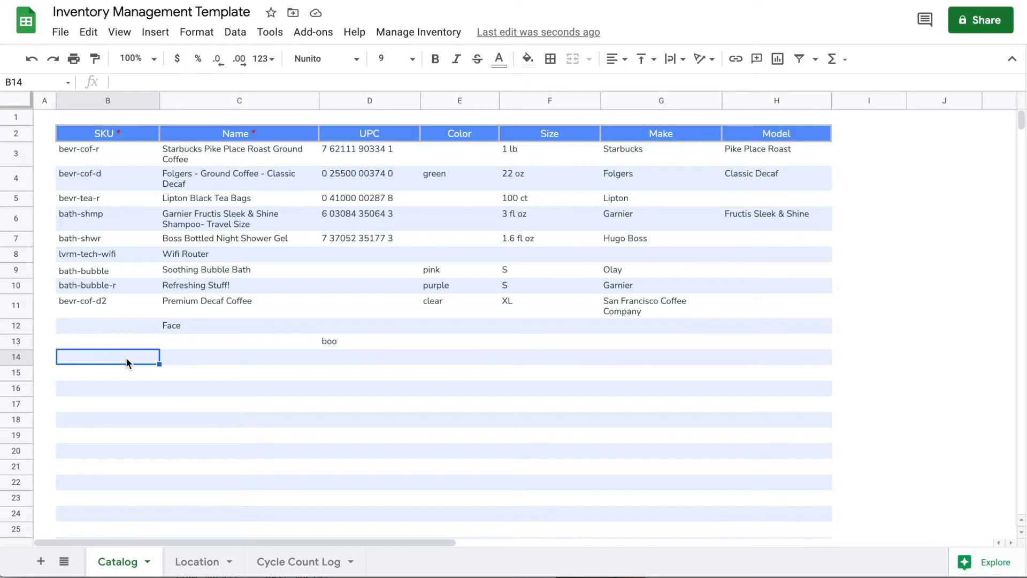
pyautogui.write('box-b')
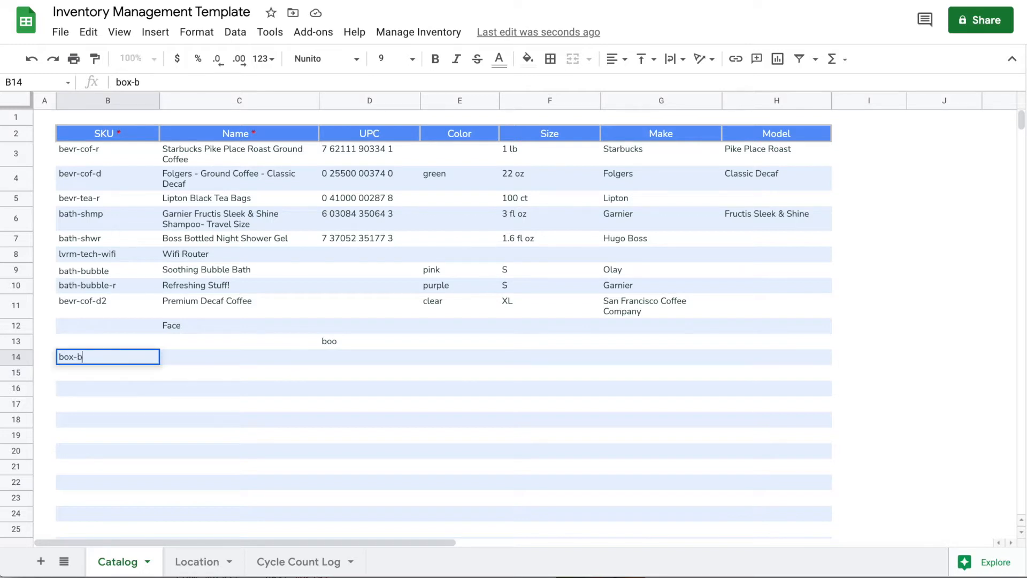
pyautogui.write('ig-1')
pyautogui.press('Return')
pyautogui.press('Up')
pyautogui.press('Right')
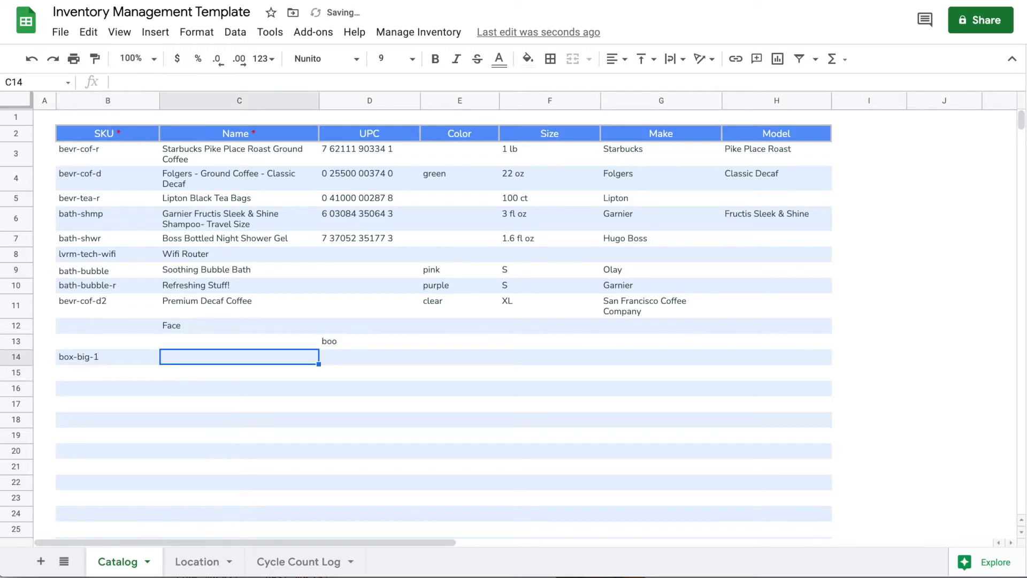
pyautogui.write('big box')
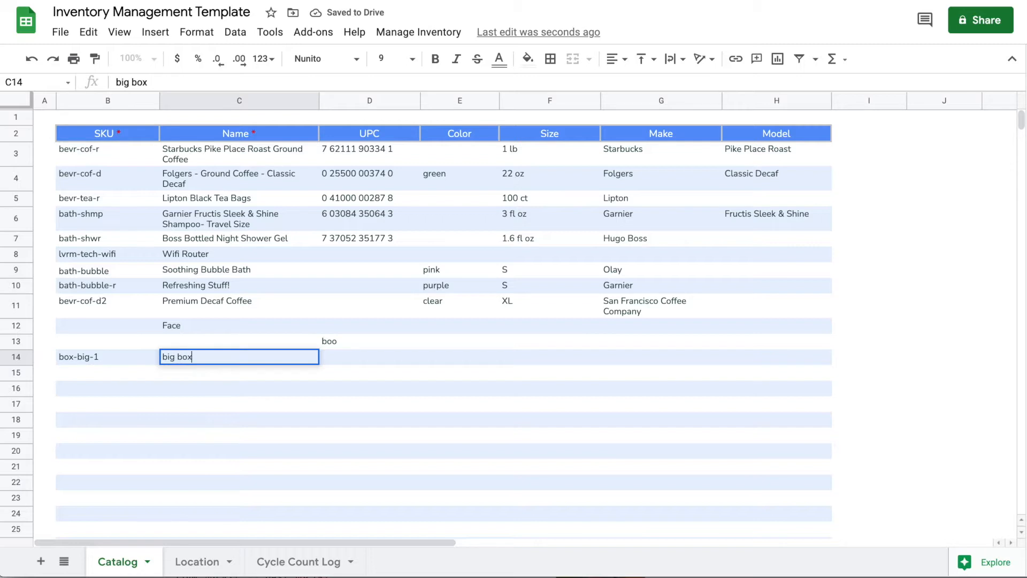
pyautogui.press('Return')
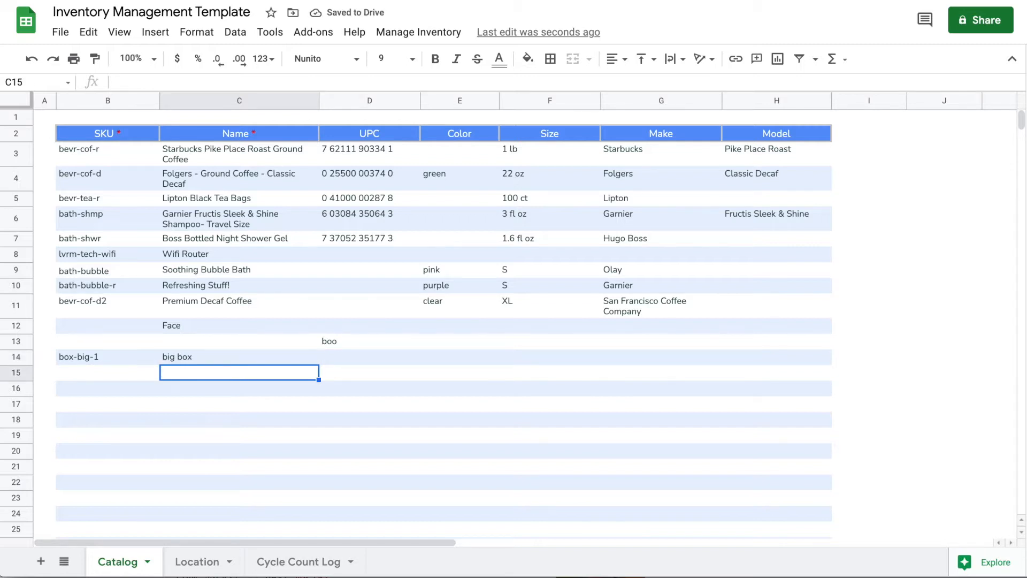
# Step: Try to enter the duplicate SKU box-big-1 in cell B15
pyautogui.press('Left')
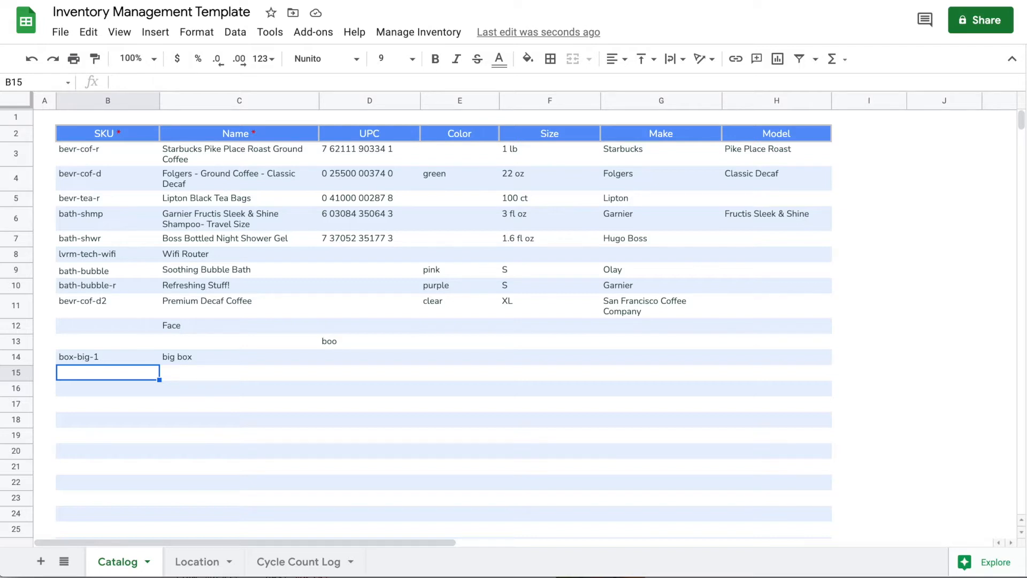
pyautogui.write('box')
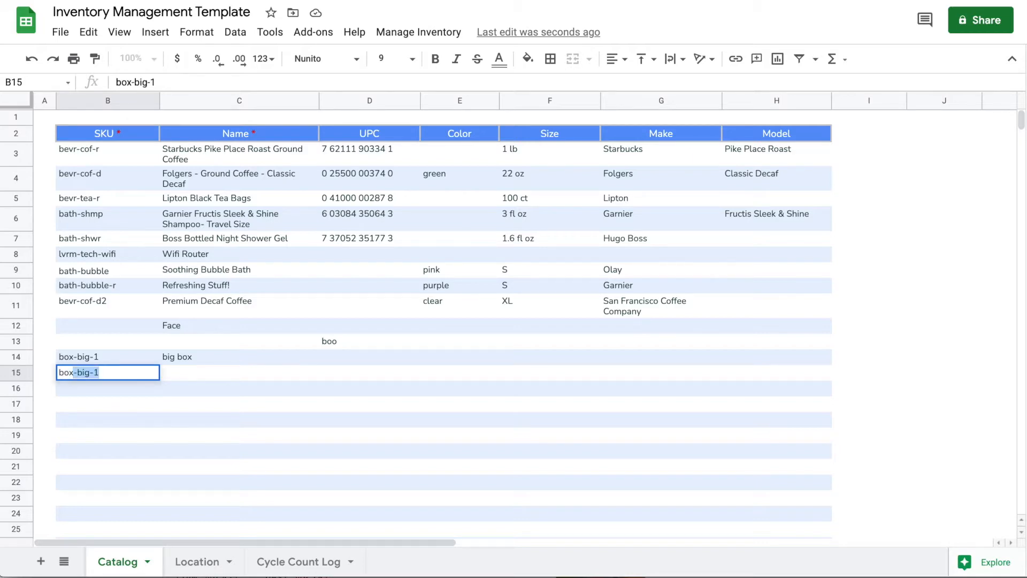
pyautogui.press('Return')
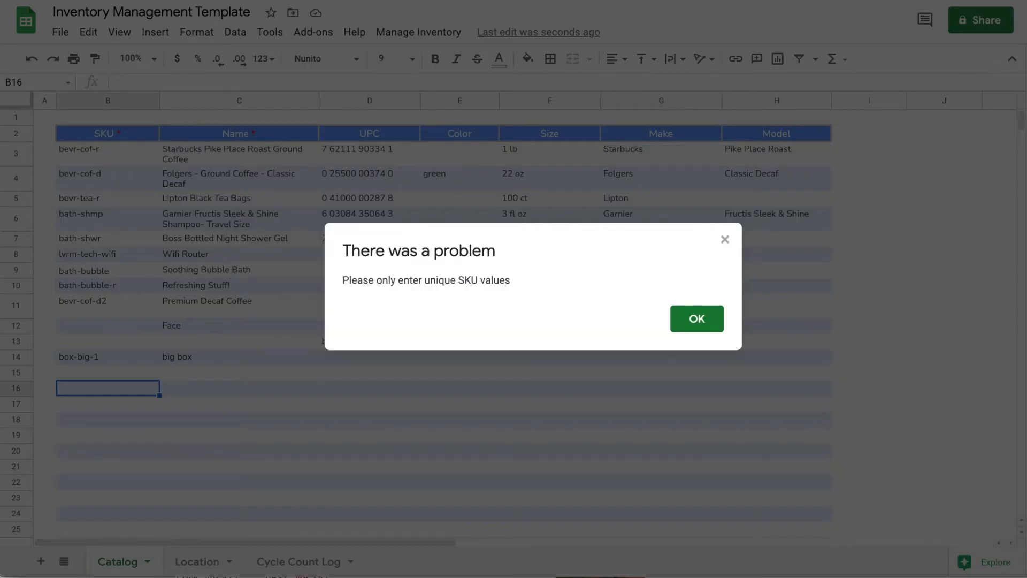
pyautogui.click(718, 316)
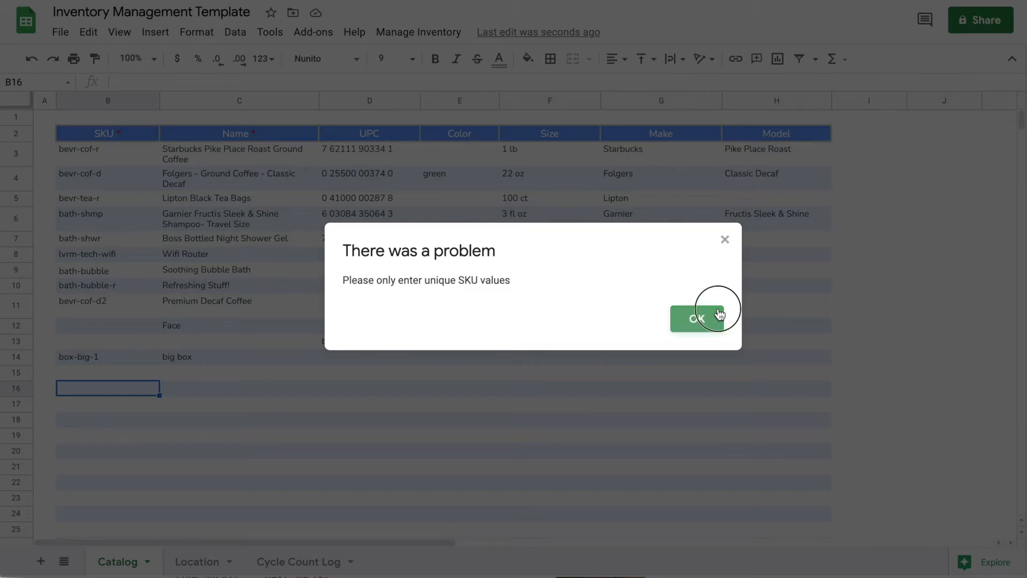
# Step: Enter the name big box in row 15 of the Catalog sheet, leaving its SKU blank
pyautogui.click(90, 374)
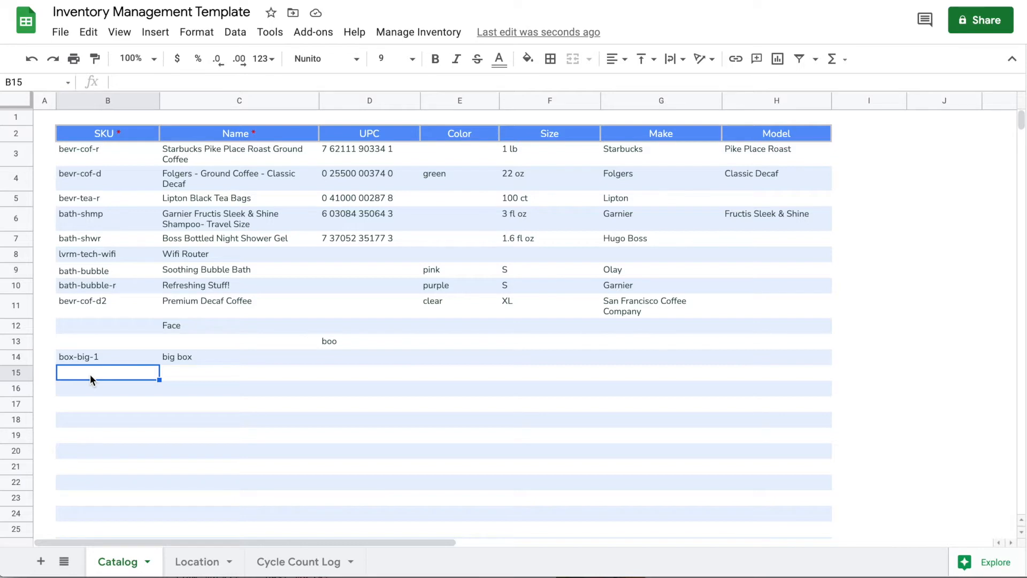
pyautogui.press('Tab')
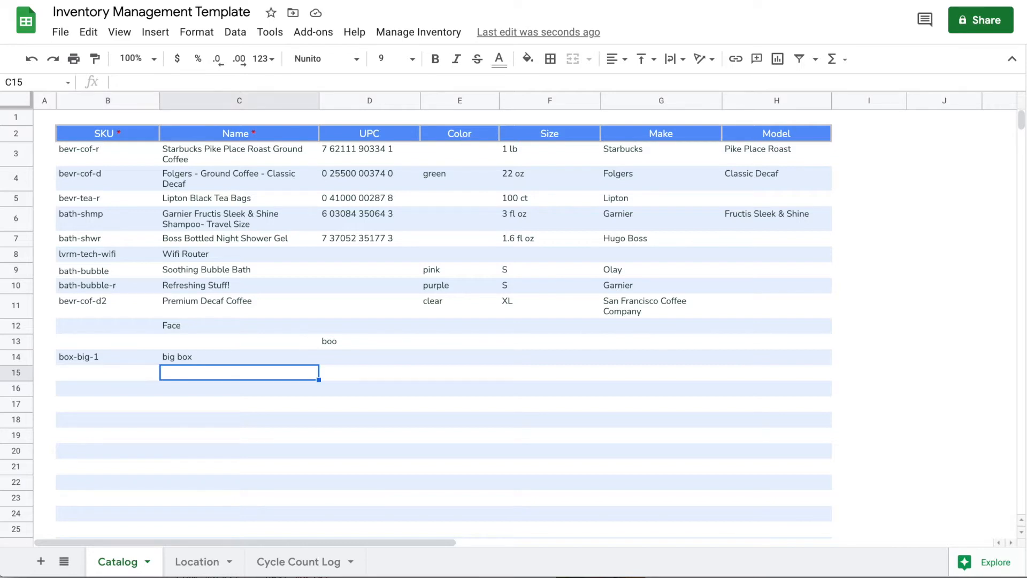
pyautogui.write('big')
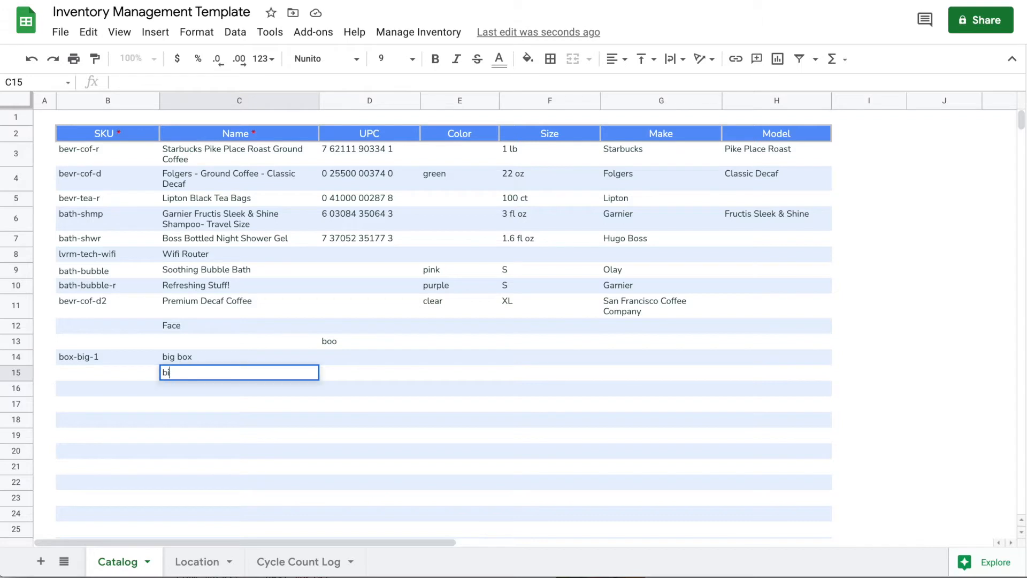
pyautogui.press('Tab')
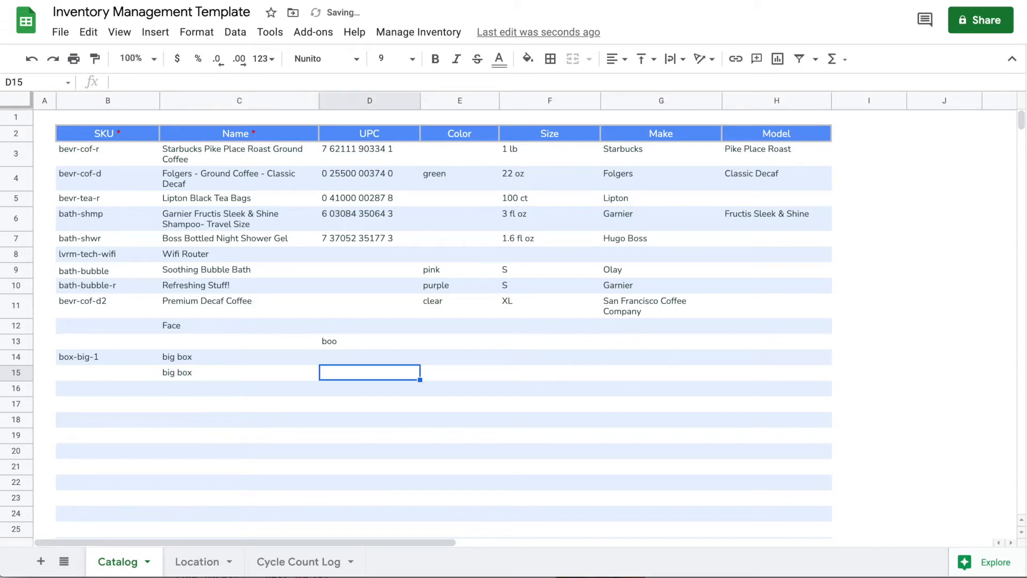
pyautogui.hotkey('shift', 'Tab')
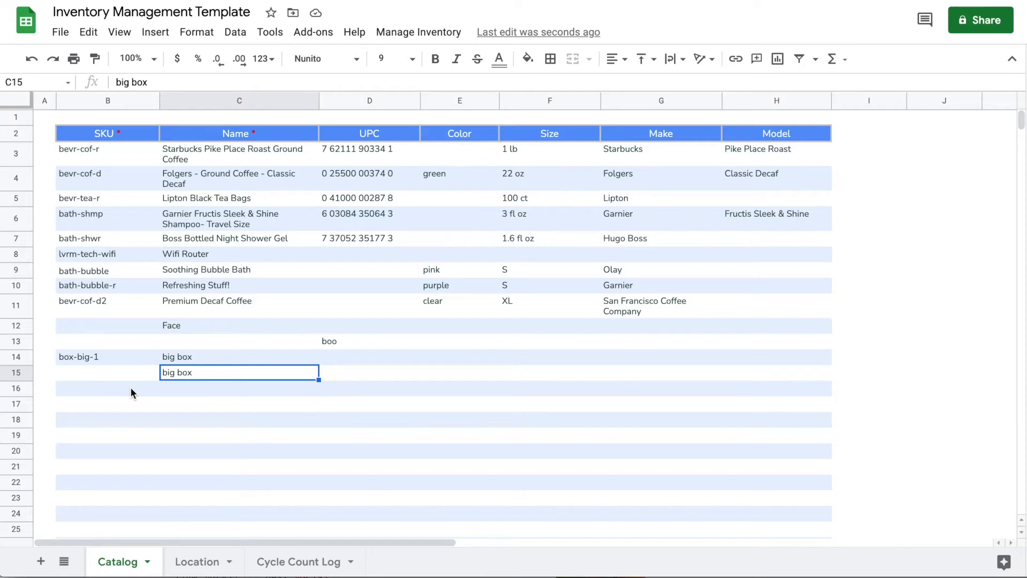
# Step: Enter the SKU box-big-2 in row 16 of the Catalog sheet, leaving its name blank
pyautogui.click(130, 389)
pyautogui.write('box-')
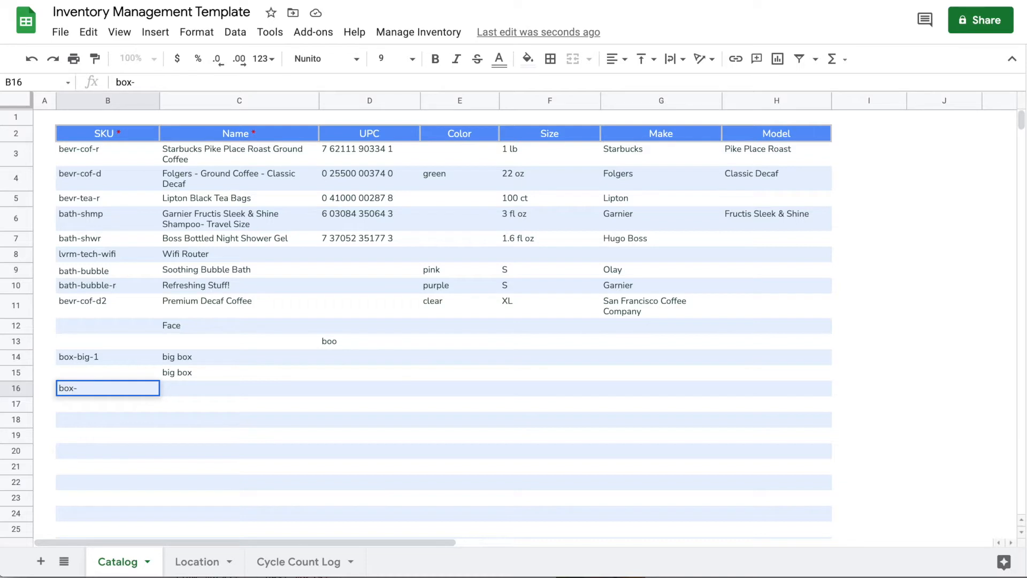
pyautogui.write('big-2')
pyautogui.press('Return')
pyautogui.press('Up')
pyautogui.press('Right')
pyautogui.press('Right')
pyautogui.press('Right')
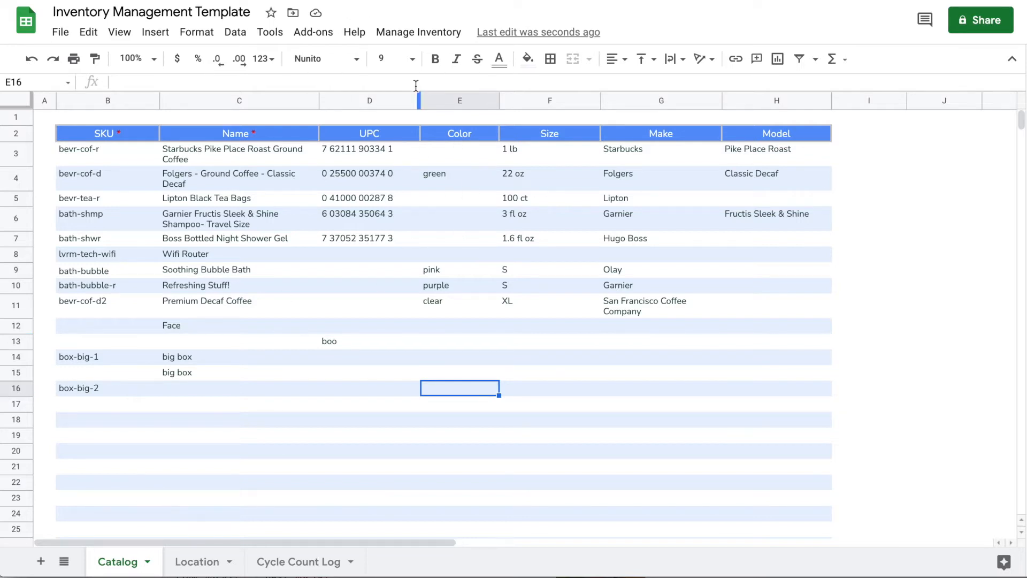
# Step: Open the Add New Item form and try to add an item to the catalog with all fields blank
pyautogui.click(409, 34)
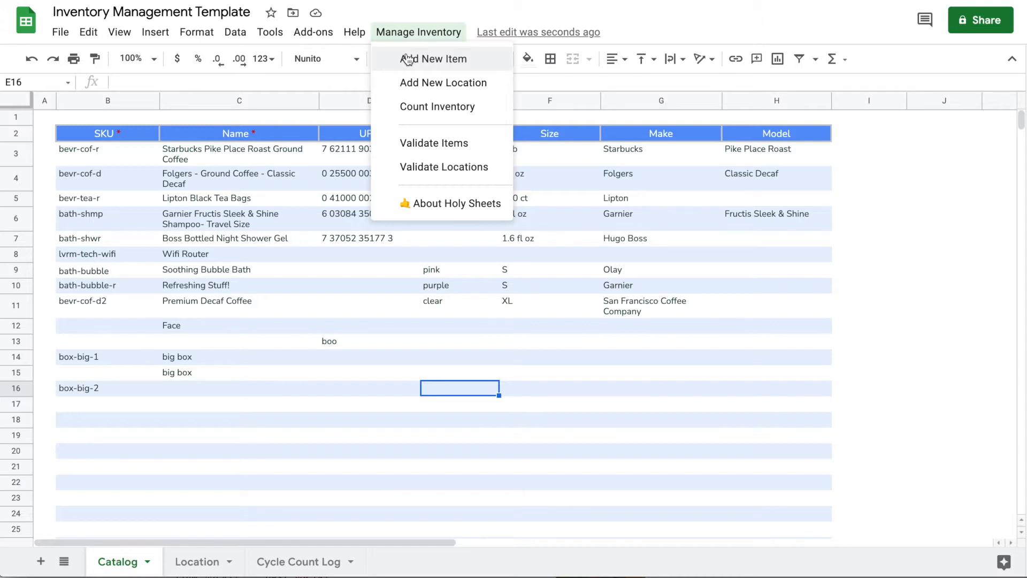
pyautogui.click(408, 59)
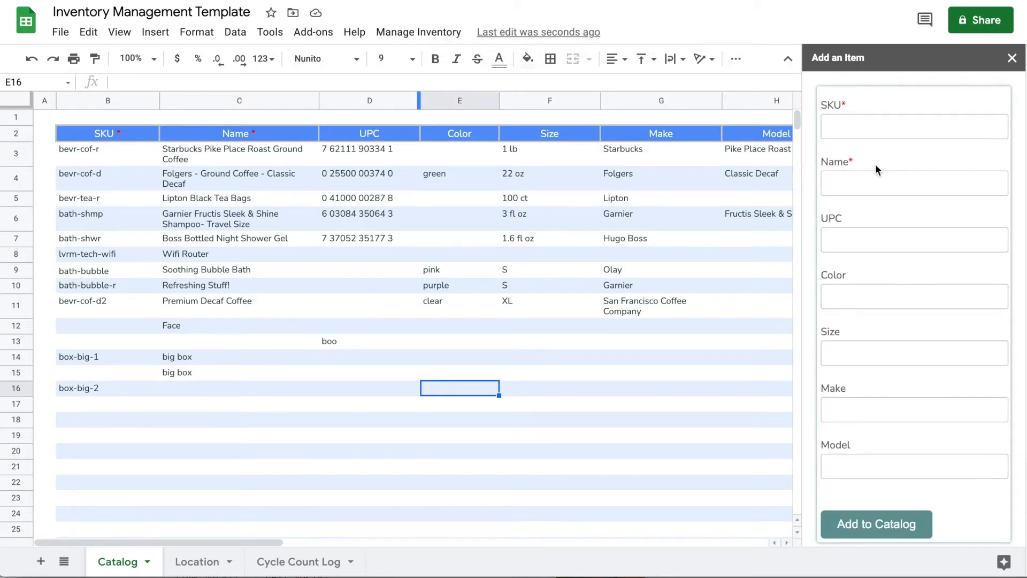
pyautogui.click(863, 131)
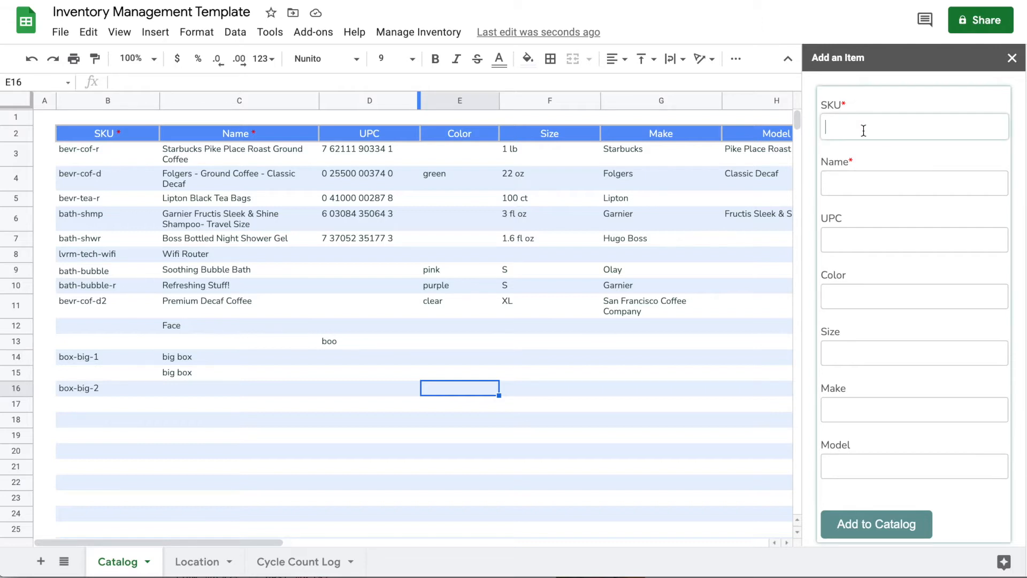
pyautogui.click(930, 364)
pyautogui.click(896, 511)
pyautogui.click(880, 527)
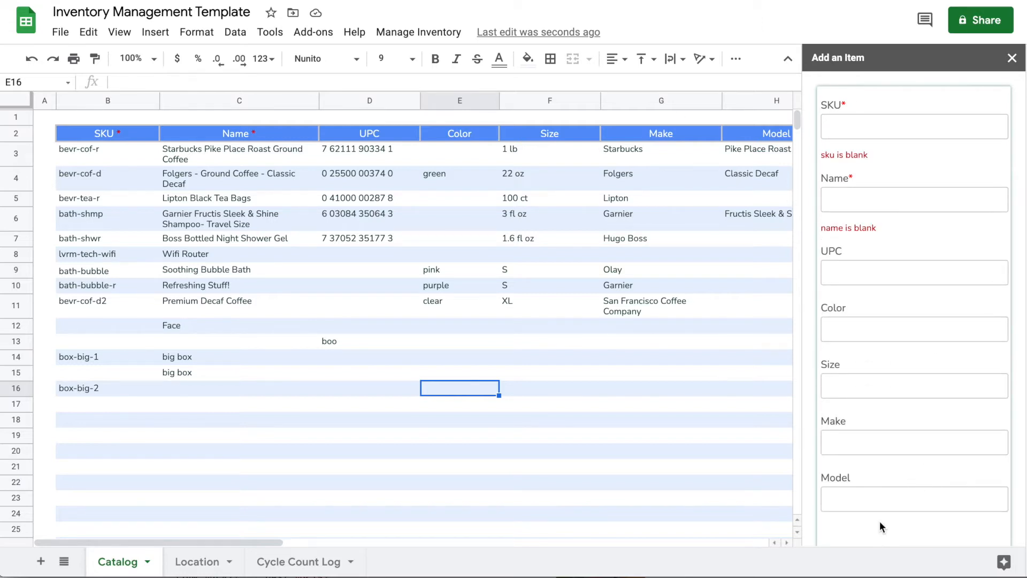
pyautogui.scroll(-2, 879, 521)
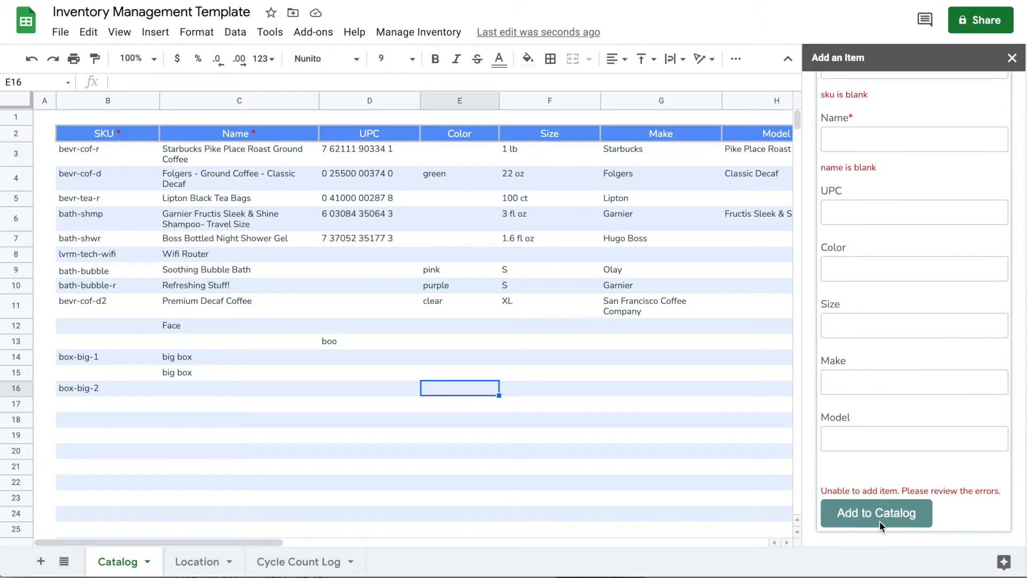
pyautogui.scroll(3, 879, 521)
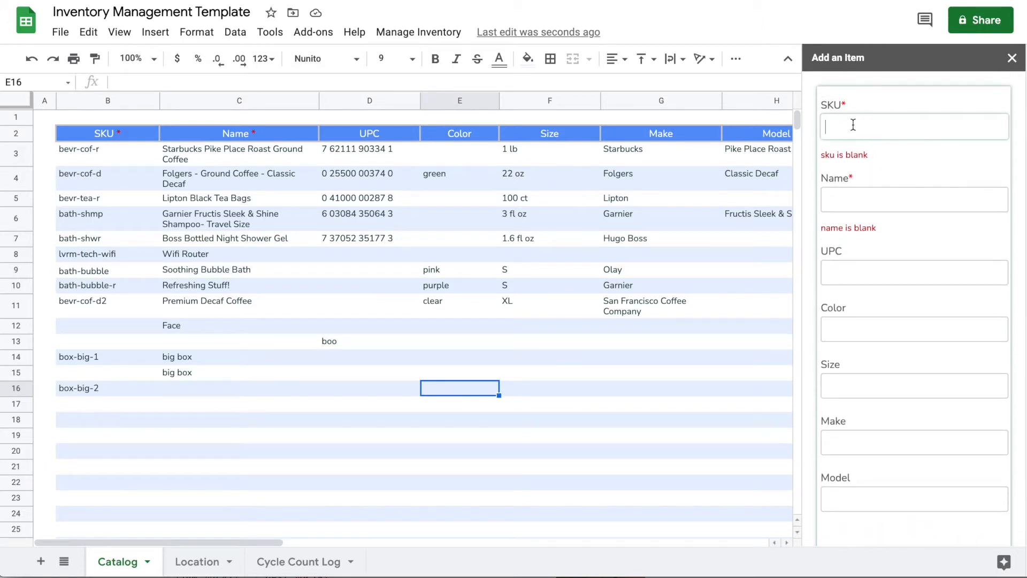
# Step: Try to add an item with the duplicate SKU box-big-1 and the name big box 3 to the catalog
pyautogui.click(853, 124)
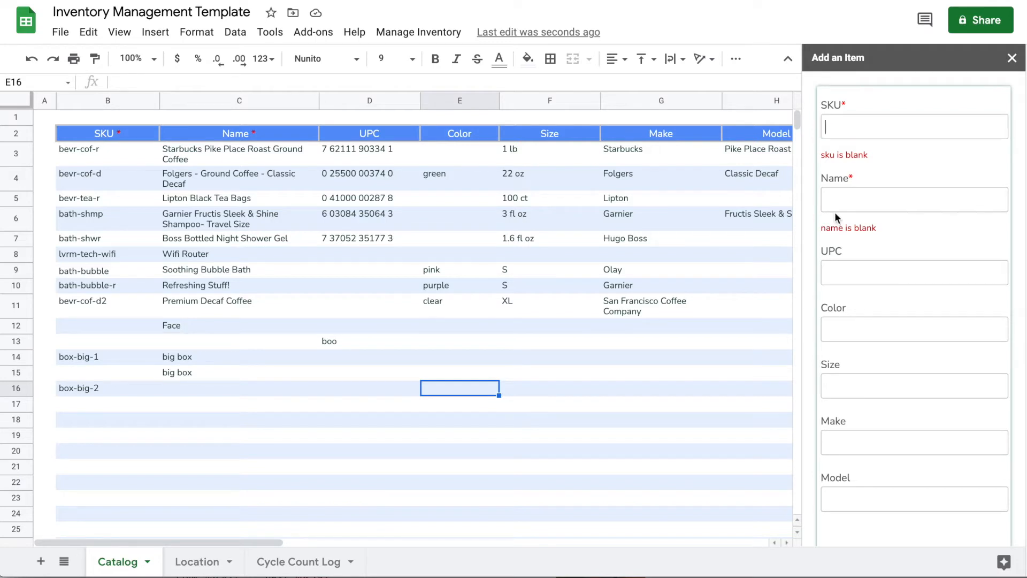
pyautogui.write('box-big-12')
pyautogui.press('BackSpace')
pyautogui.click(841, 201)
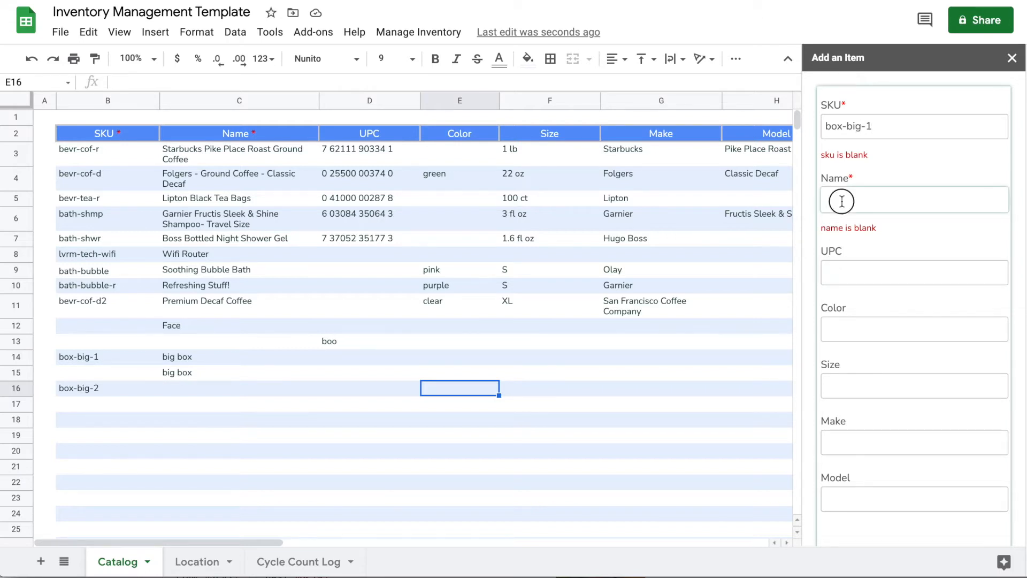
pyautogui.write('big box 3')
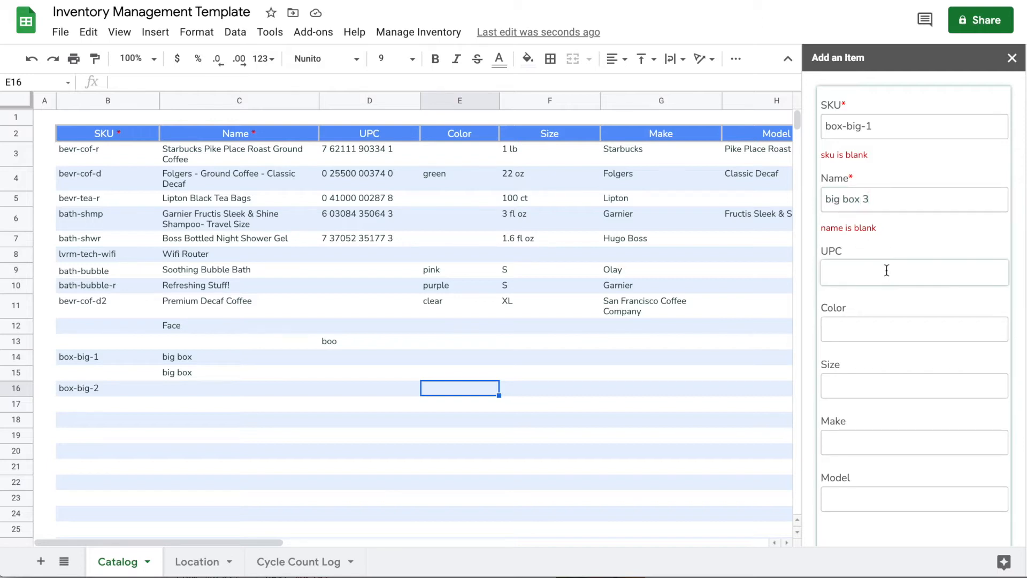
pyautogui.scroll(-2, 887, 272)
pyautogui.click(906, 514)
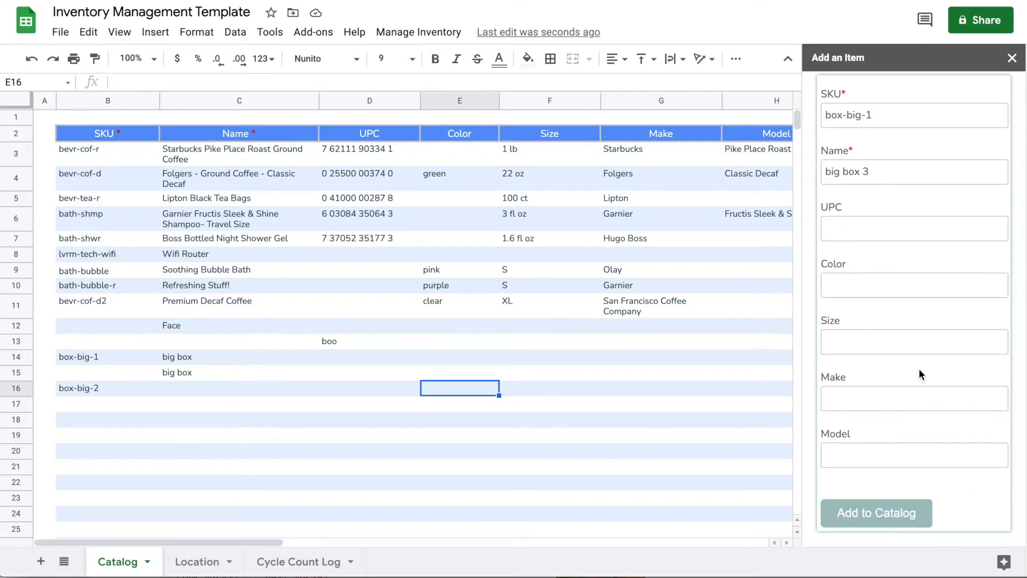
# Step: Change the new item's SKU to box-big-3, clear its name, and try to add it to the catalog
pyautogui.scroll(1, 871, 202)
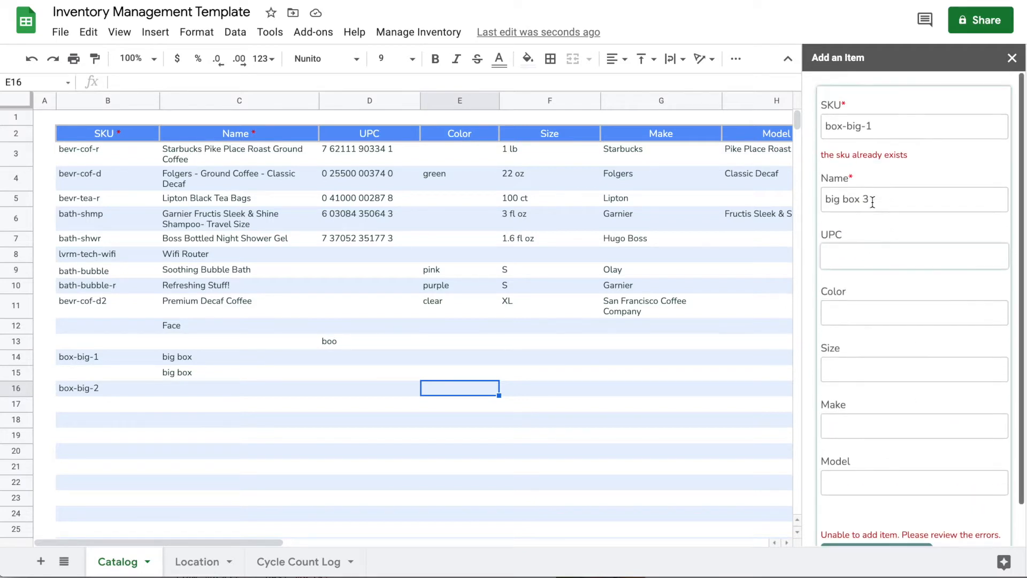
pyautogui.click(887, 128)
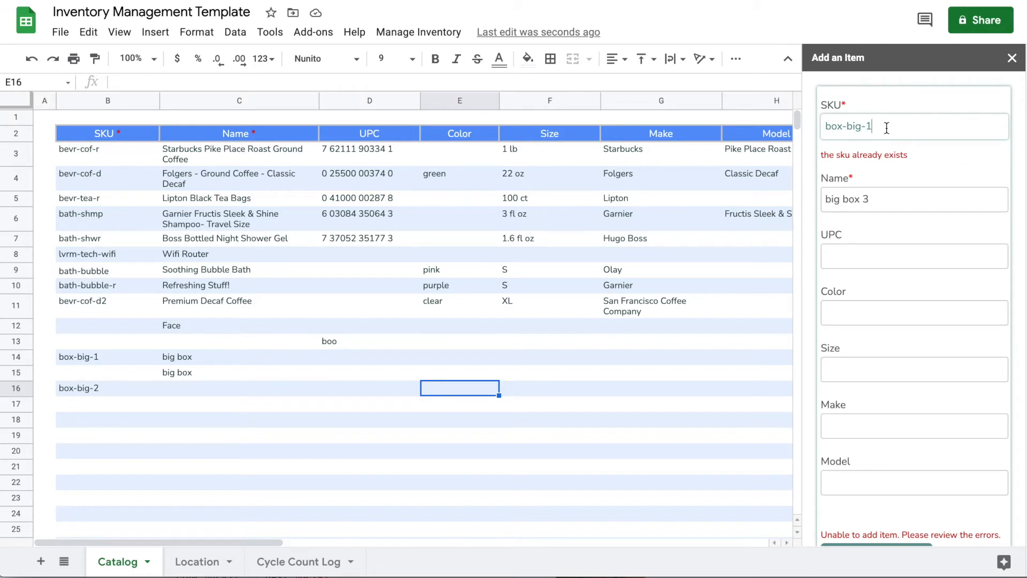
pyautogui.click(874, 198)
pyautogui.click(890, 144)
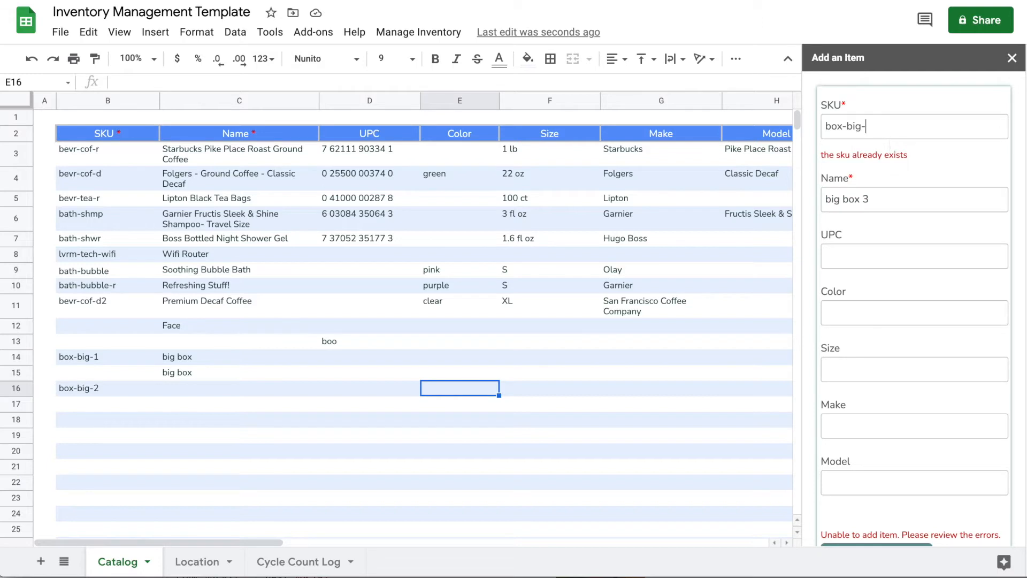
pyautogui.write('3')
pyautogui.click(876, 200)
pyautogui.hotkey('ctrl', 'a')
pyautogui.press('BackSpace')
pyautogui.scroll(-1, 881, 293)
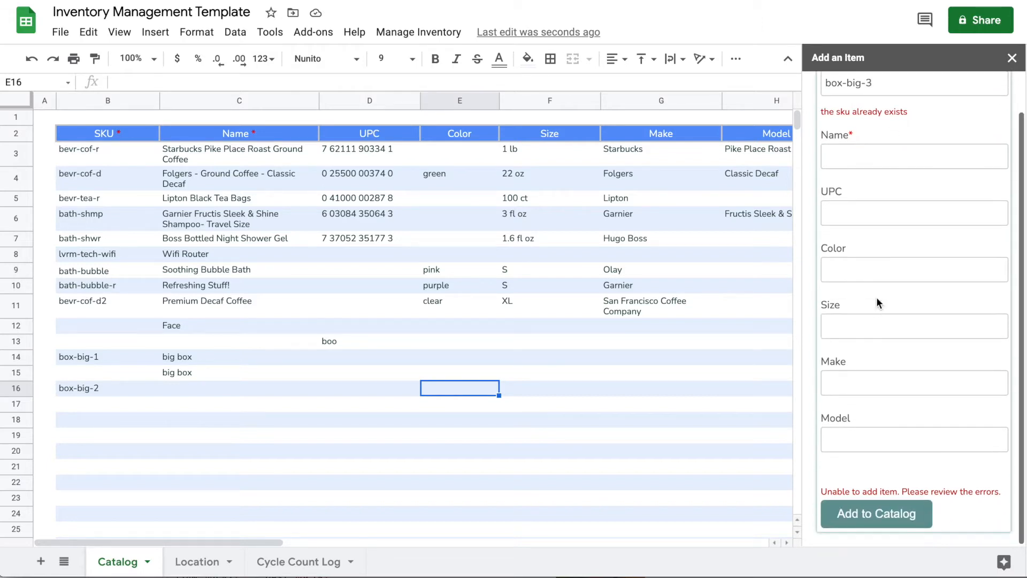
pyautogui.click(891, 513)
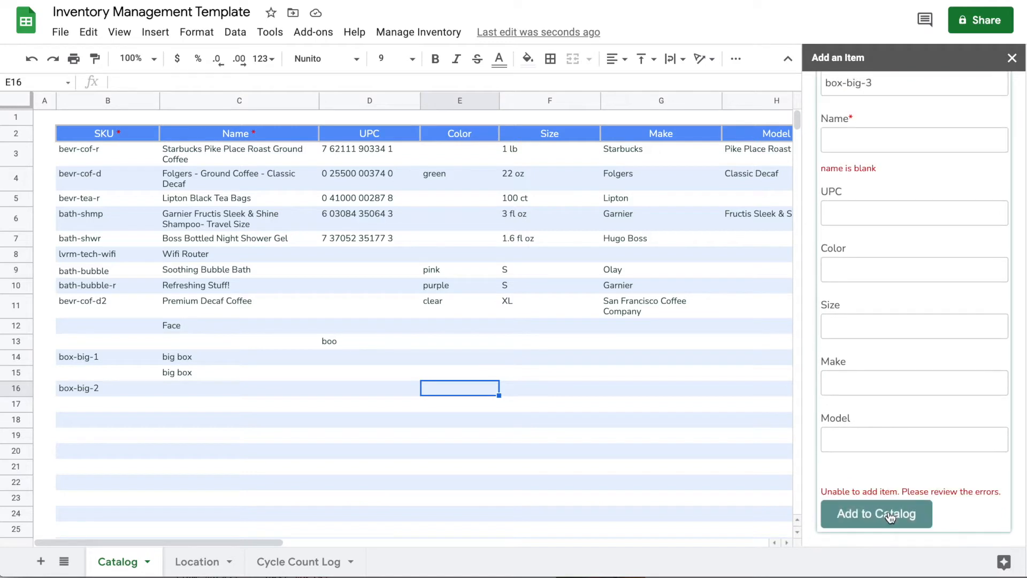
# Step: Add the item to the catalog with the name big box 3, color brown and size L
pyautogui.scroll(1, 910, 401)
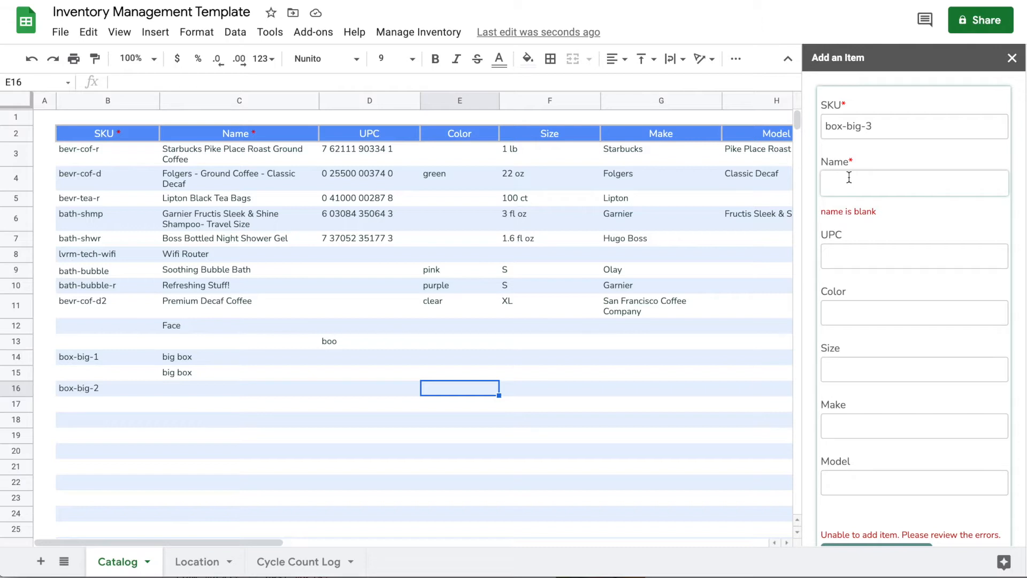
pyautogui.write('big box 3')
pyautogui.click(853, 309)
pyautogui.write('brown')
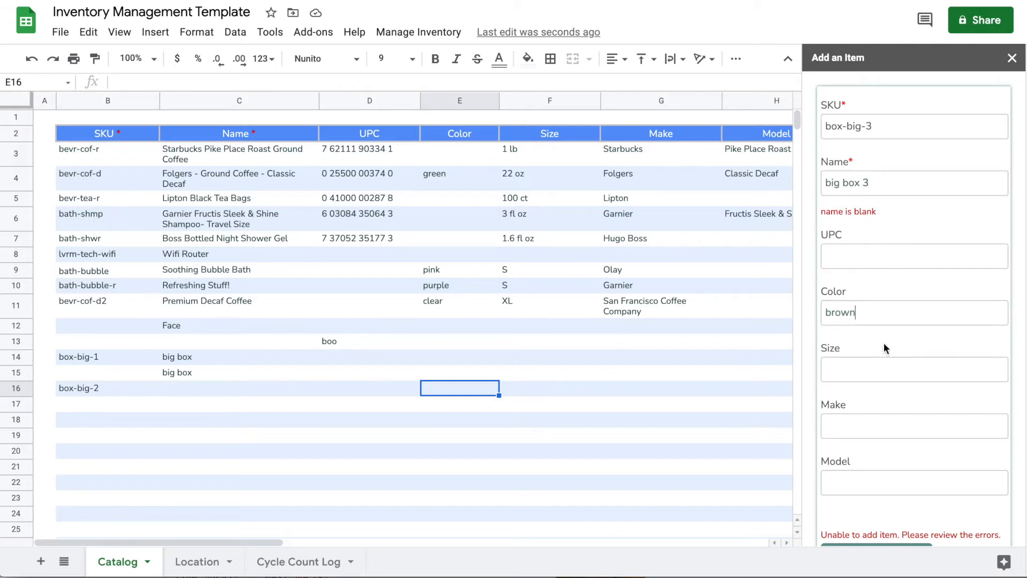
pyautogui.click(855, 370)
pyautogui.write('L')
pyautogui.scroll(-2, 871, 429)
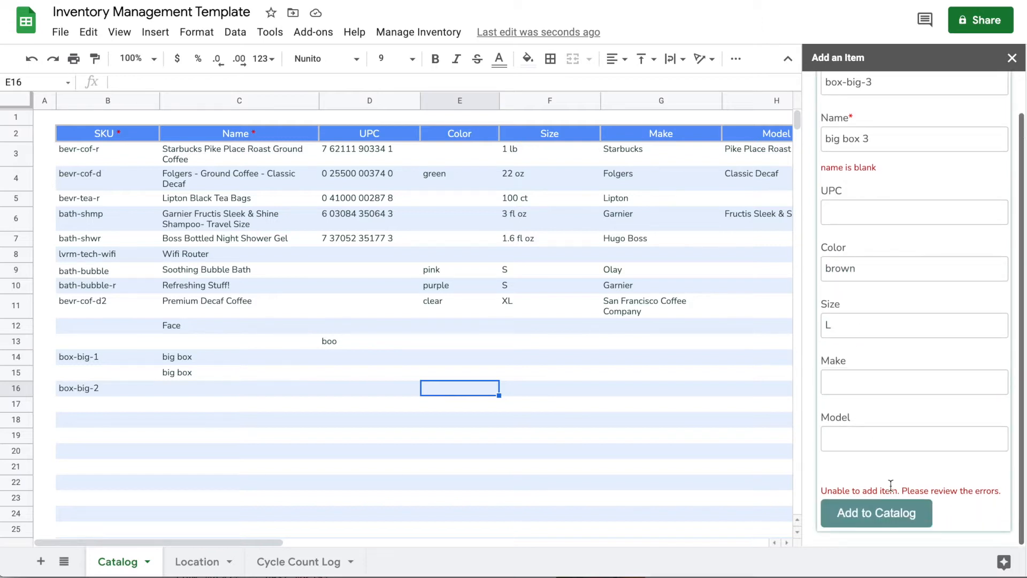
pyautogui.click(889, 513)
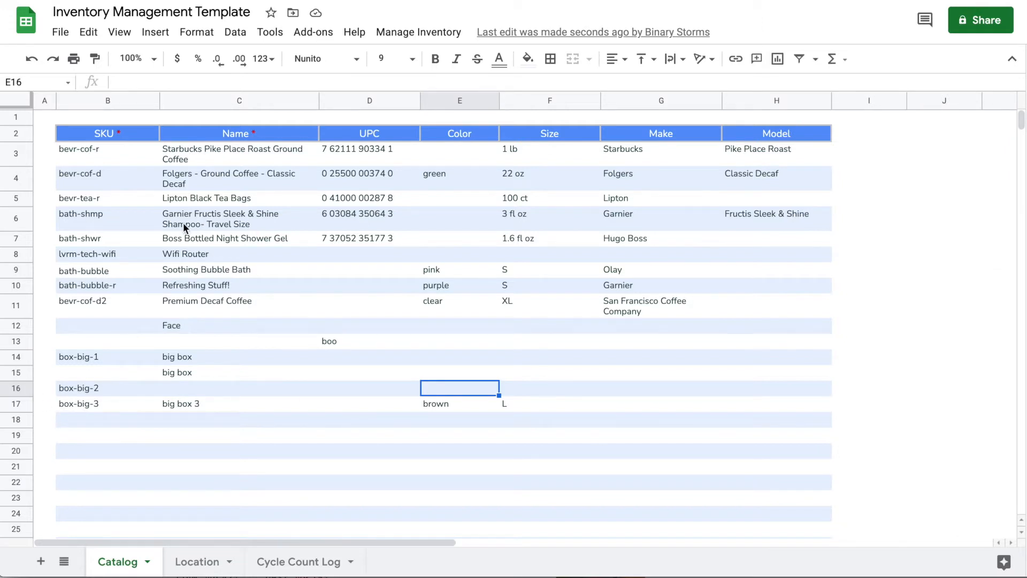
pyautogui.click(397, 33)
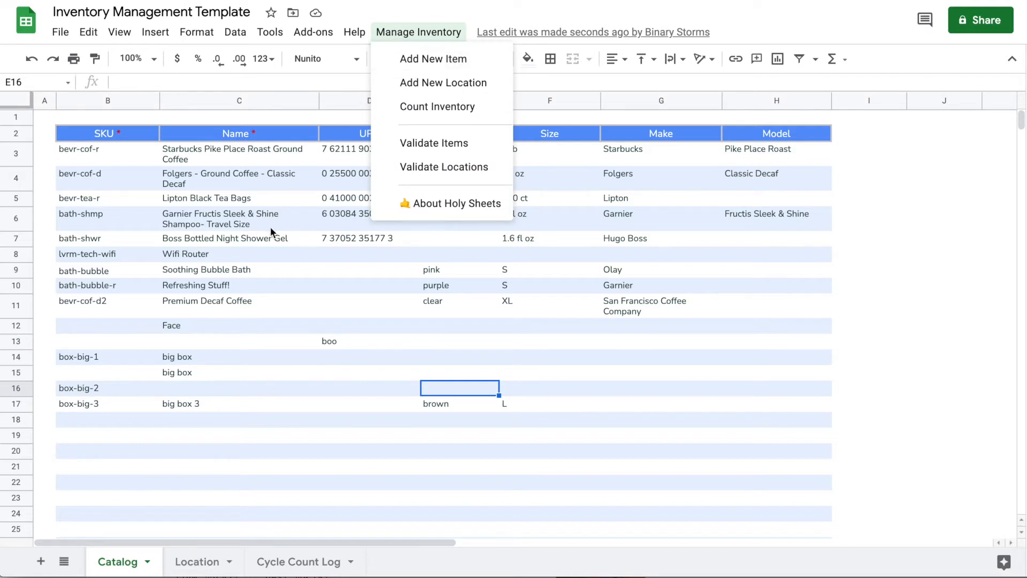
pyautogui.click(118, 403)
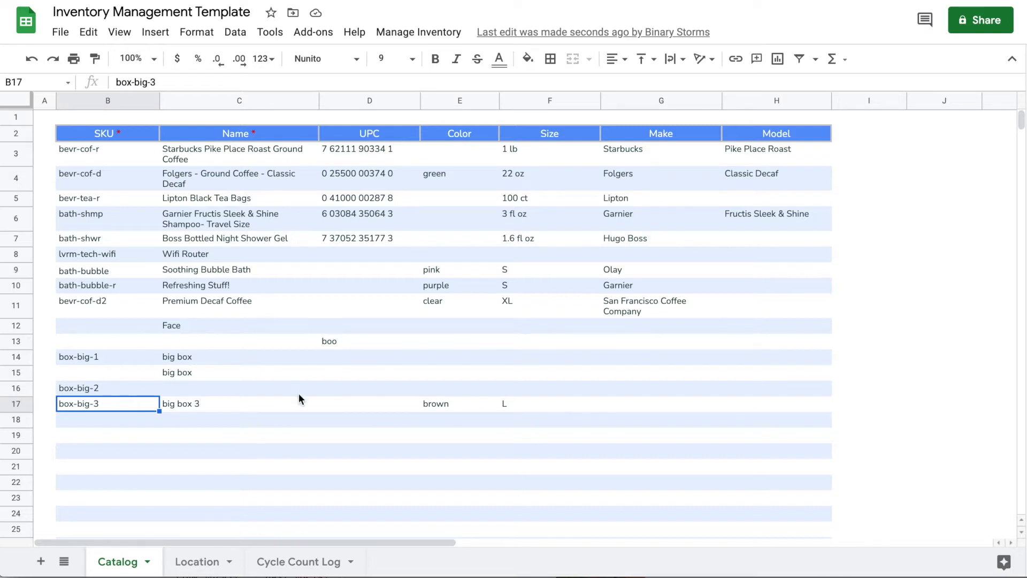
pyautogui.click(111, 329)
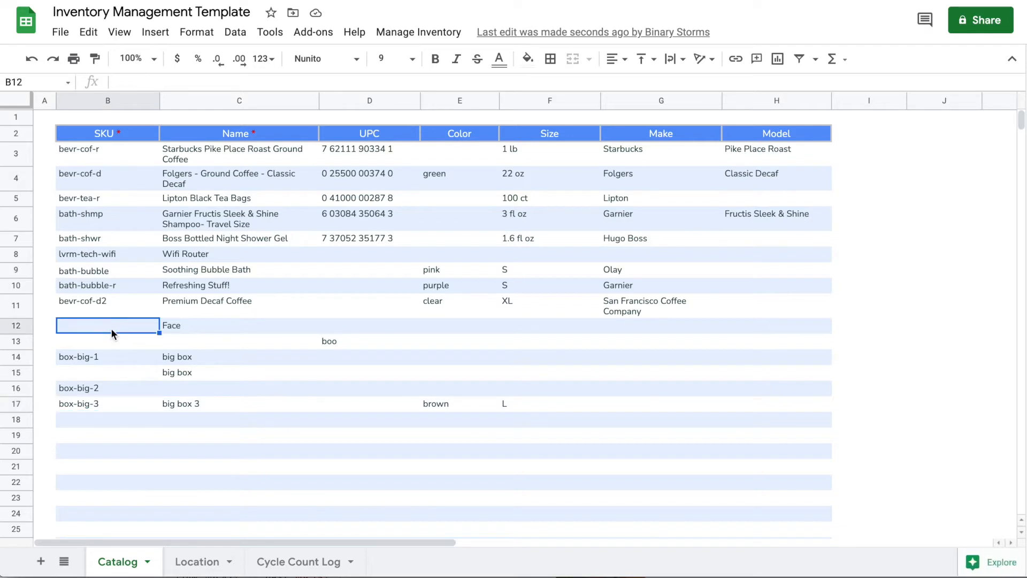
pyautogui.moveTo(111, 332); pyautogui.dragTo(775, 389)
pyautogui.press('Left')
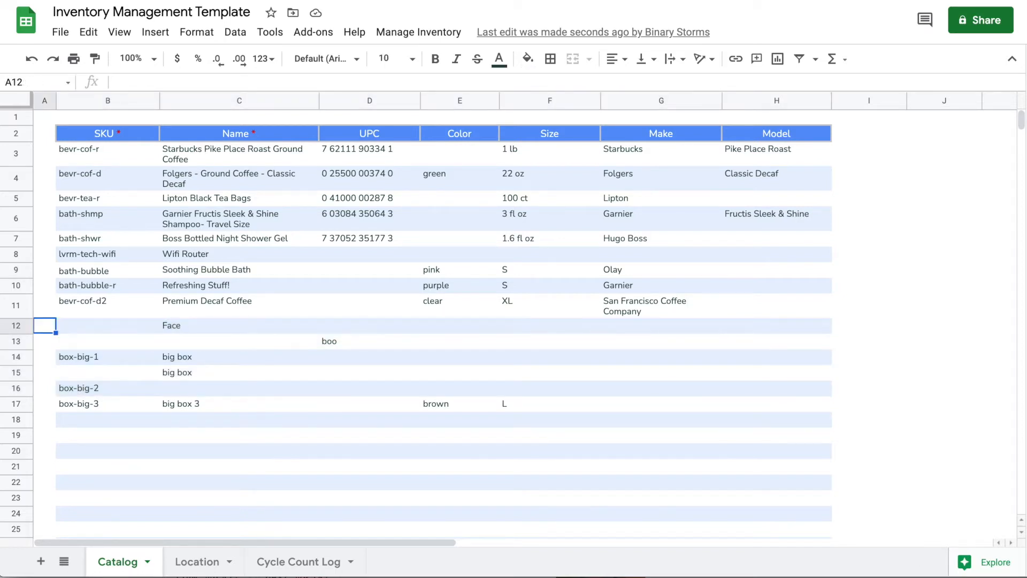
pyautogui.click(135, 370)
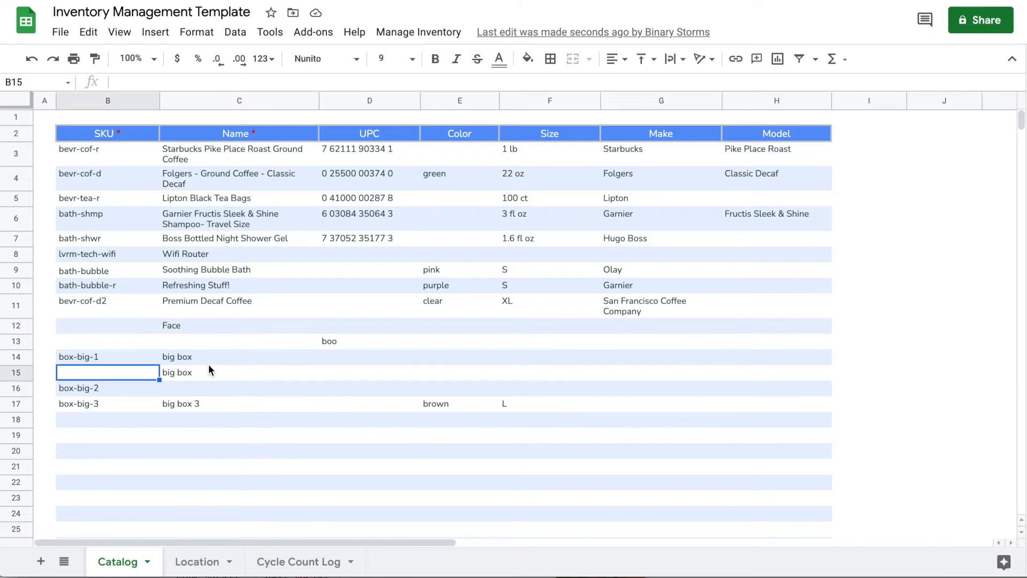
# Step: Run Validate Items on the catalog and read the error notes in column A beside the incomplete rows
pyautogui.click(437, 33)
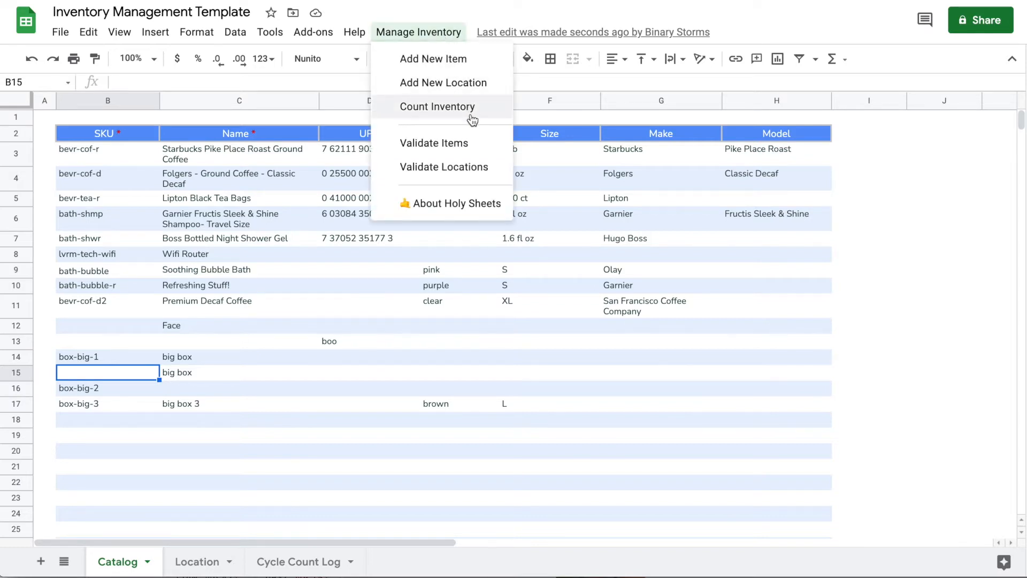
pyautogui.click(480, 142)
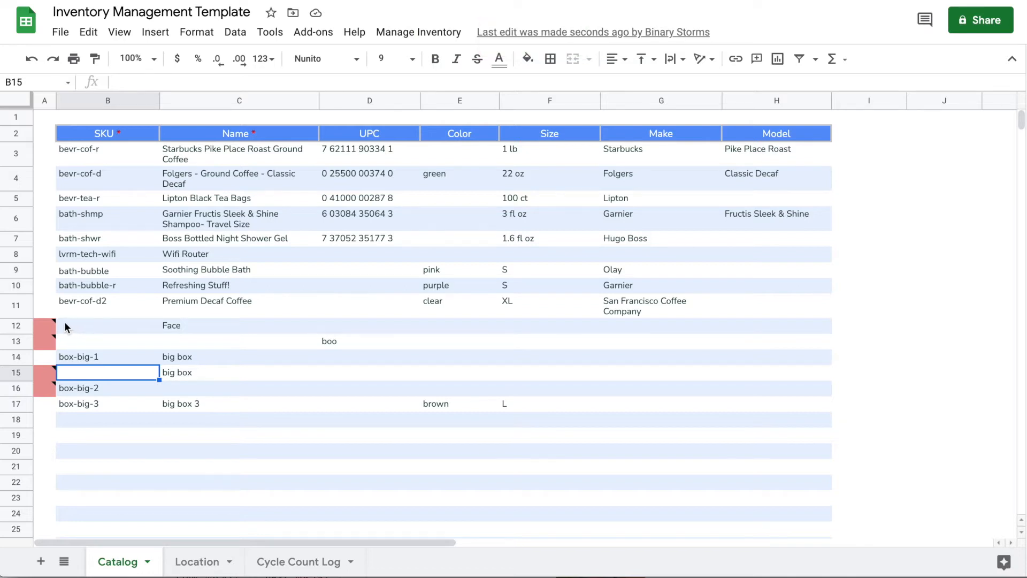
pyautogui.moveTo(47, 328)
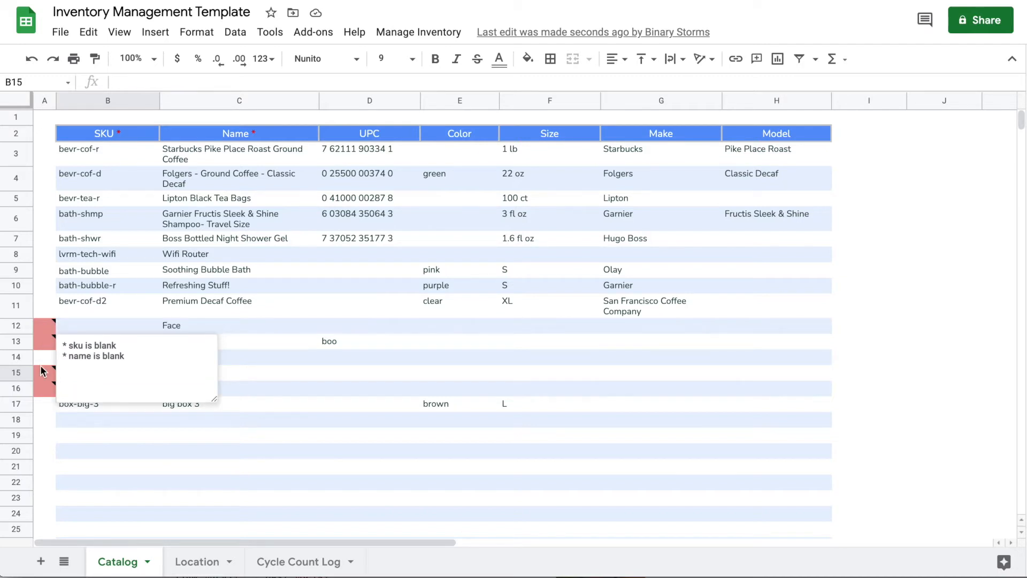
pyautogui.moveTo(41, 382)
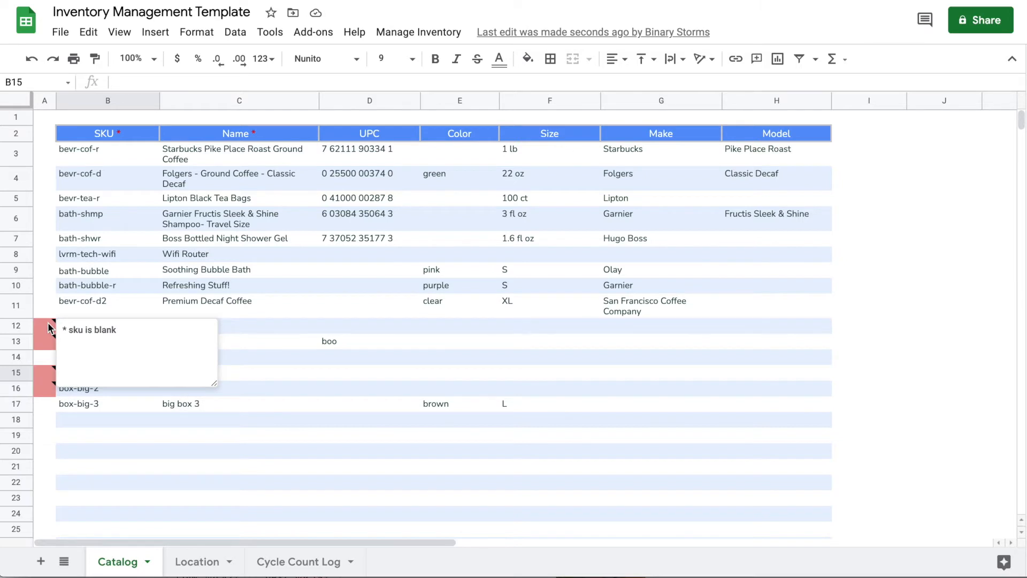
# Step: Complete row 12 of the Catalog sheet with the SKU mask-face-s, the name face mask and the size s
pyautogui.click(280, 313)
pyautogui.click(110, 328)
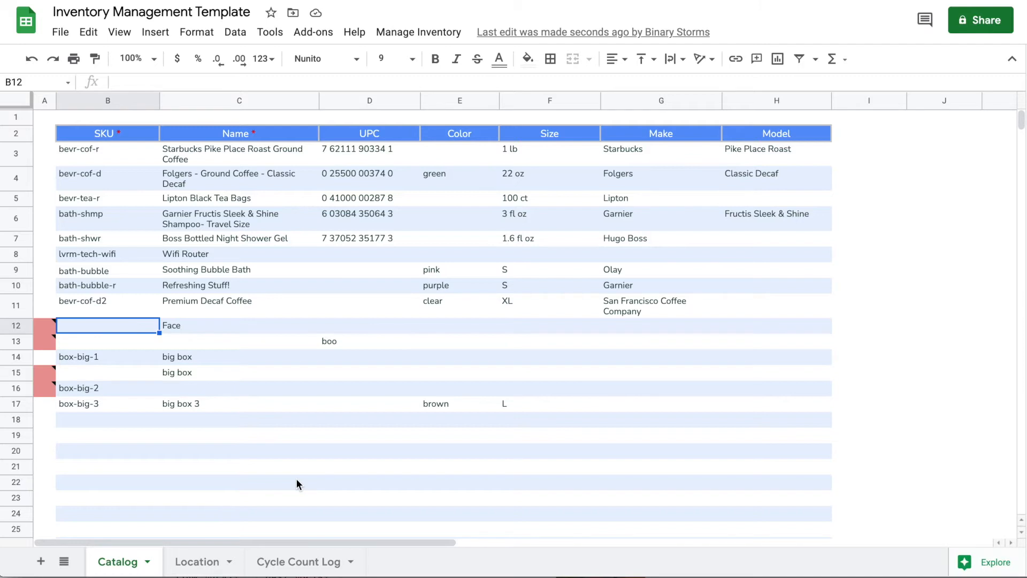
pyautogui.write('ma')
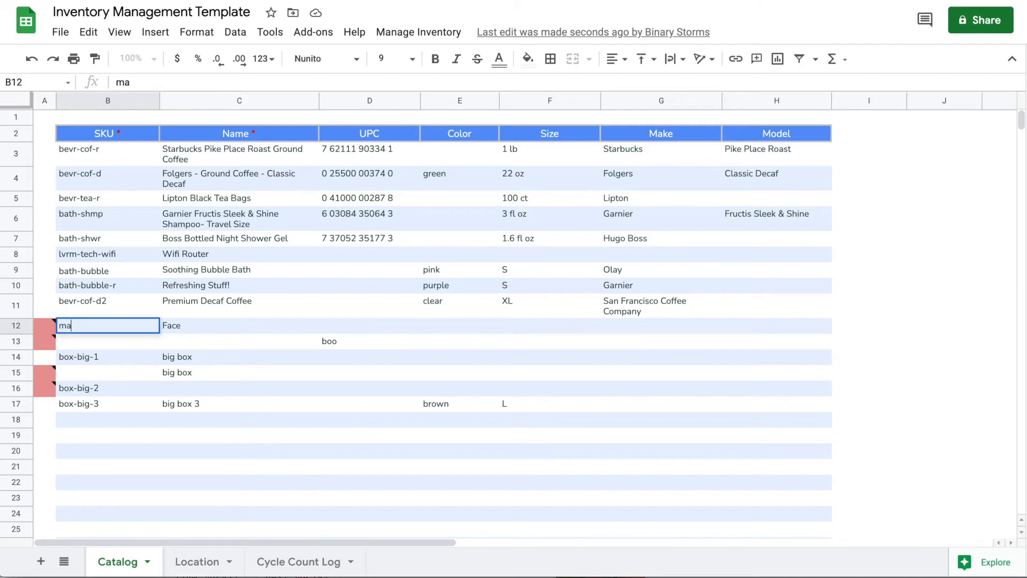
pyautogui.write('sk-face-s')
pyautogui.click(207, 329)
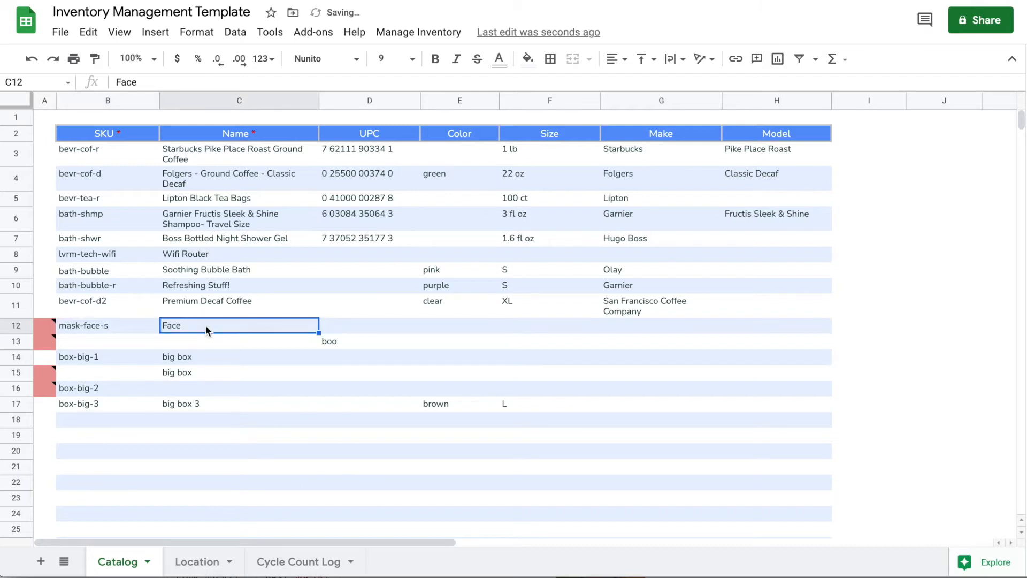
pyautogui.write('face mask')
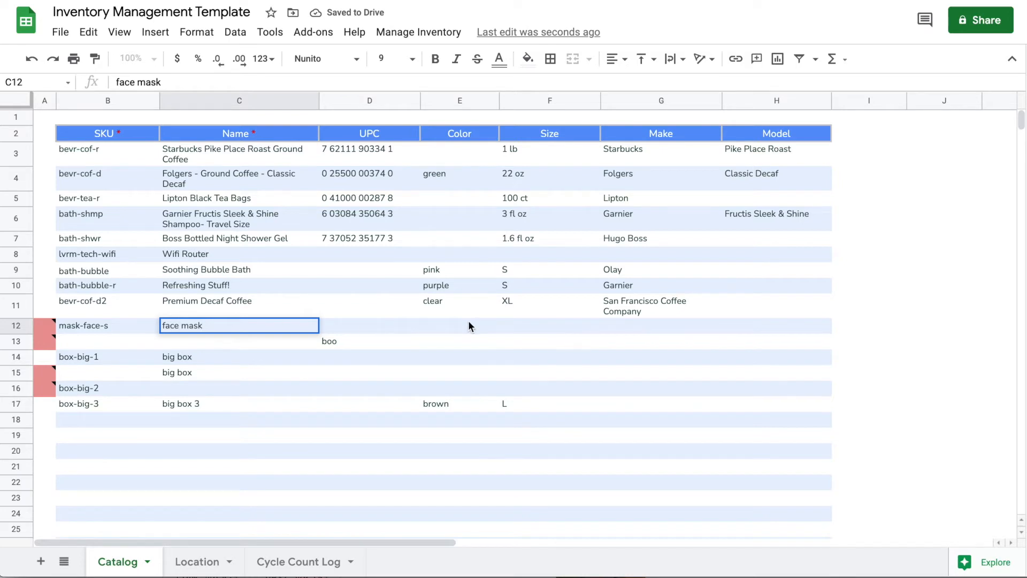
pyautogui.click(531, 322)
pyautogui.write('s')
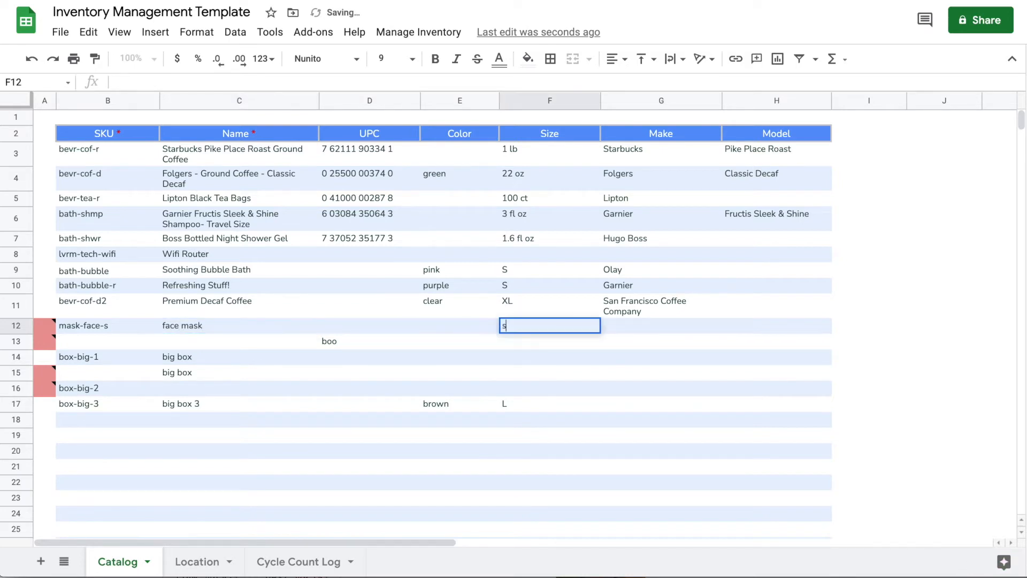
# Step: Enter the SKU mask-face-m in row 13 of the Catalog sheet
pyautogui.click(90, 342)
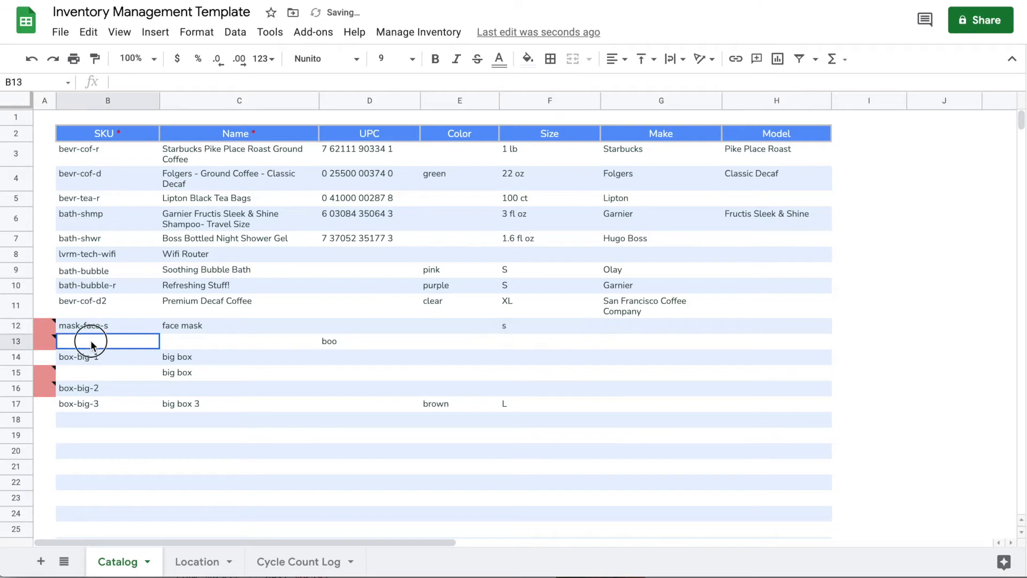
pyautogui.moveTo(52, 342)
pyautogui.click(120, 316)
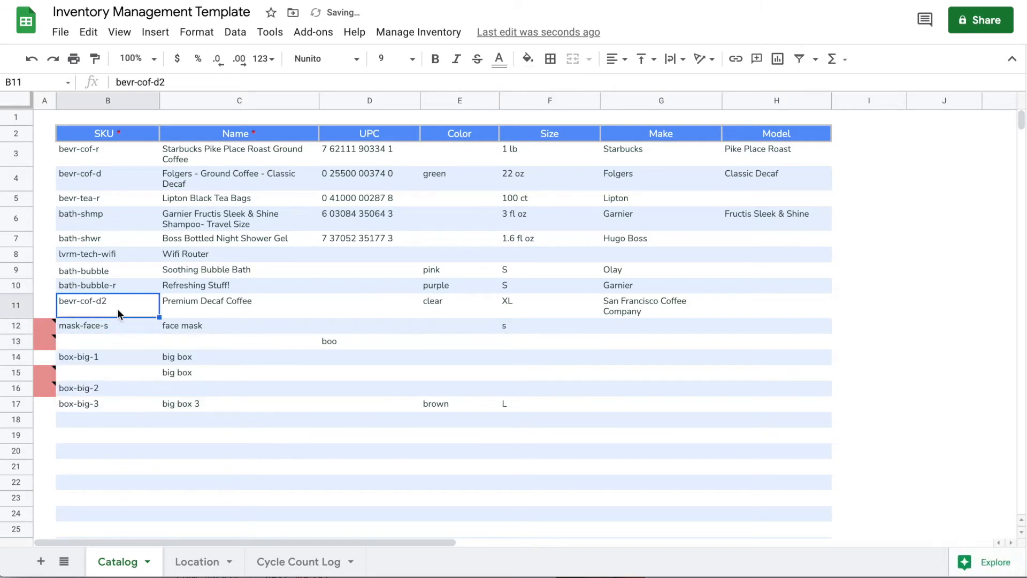
pyautogui.click(91, 344)
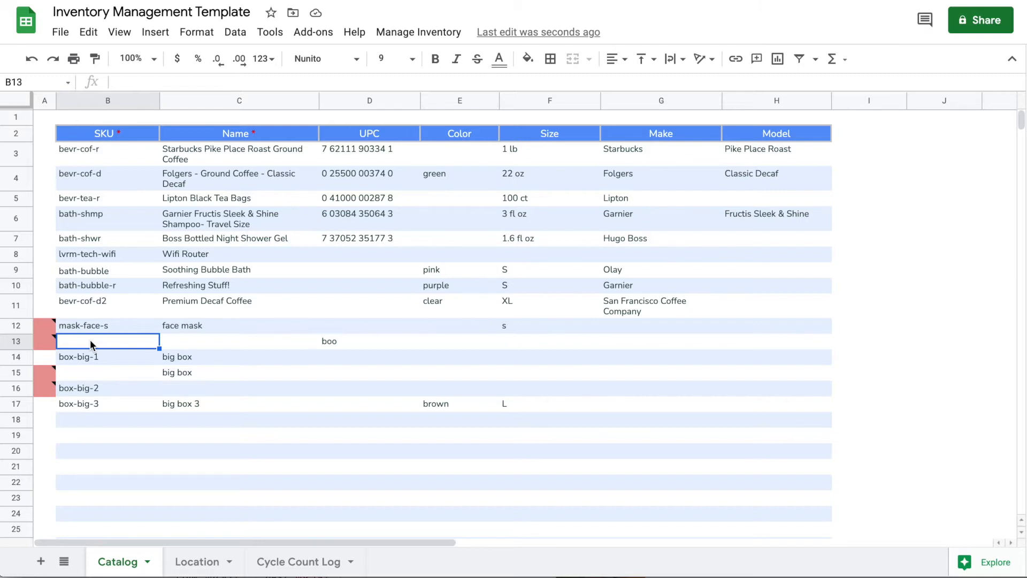
pyautogui.write('mask0fac')
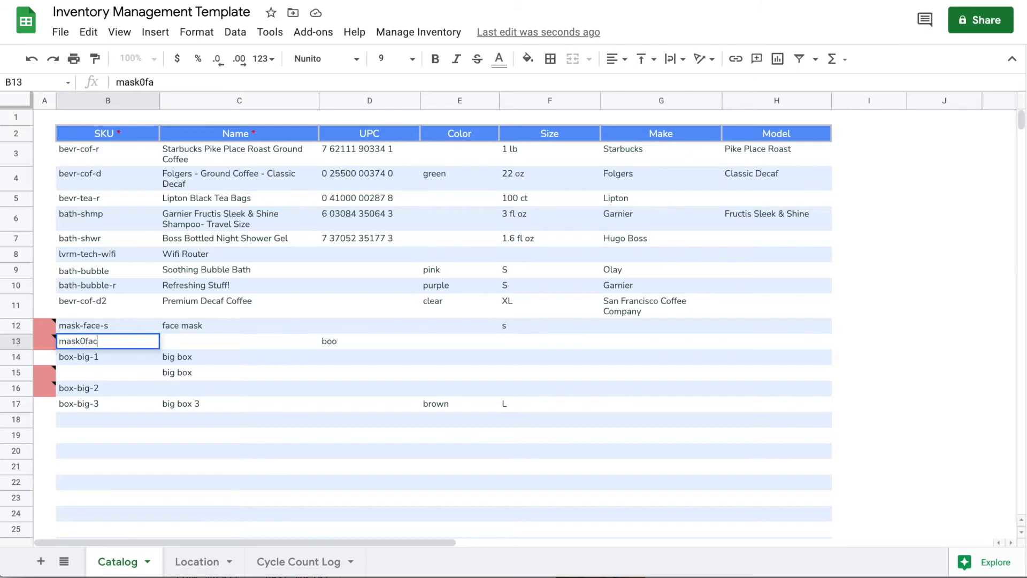
pyautogui.press('BackSpace')
pyautogui.press('BackSpace')
pyautogui.press('BackSpace')
pyautogui.write('-face-m')
pyautogui.press('Tab')
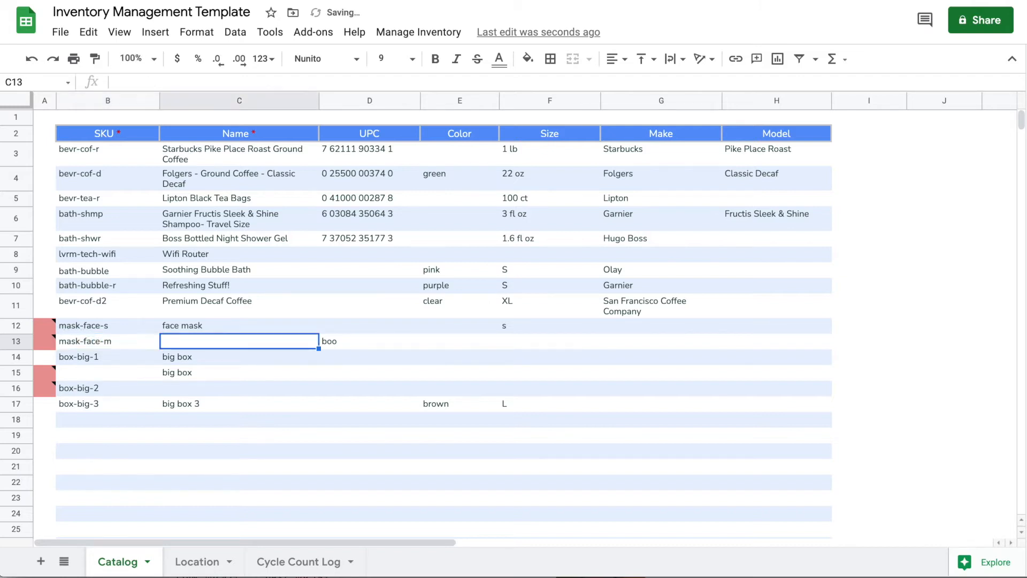
# Step: Enter the name face mask and the size m for the item in row 13
pyautogui.write('face mask')
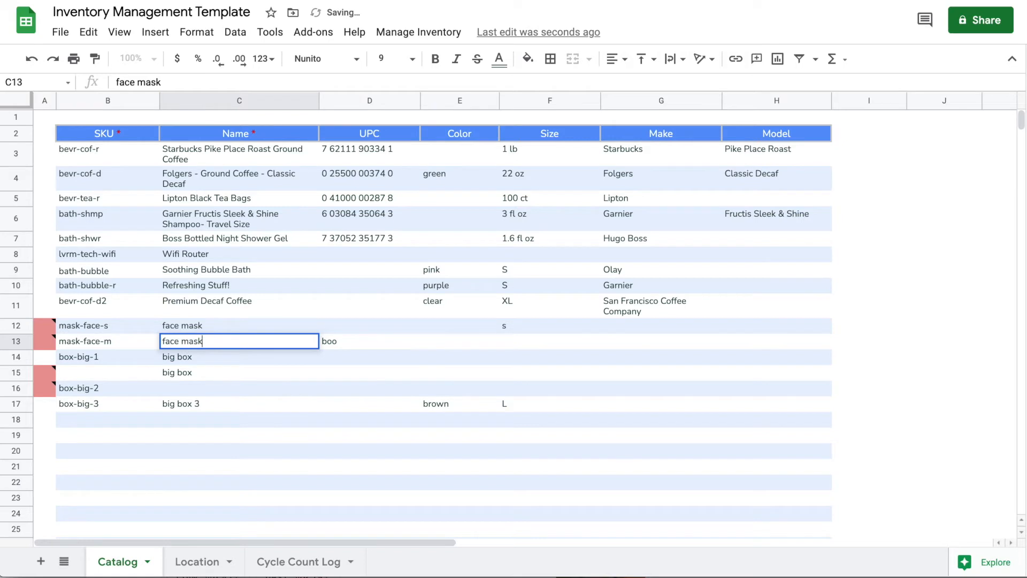
pyautogui.press('Tab')
pyautogui.press('Tab')
pyautogui.press('Tab')
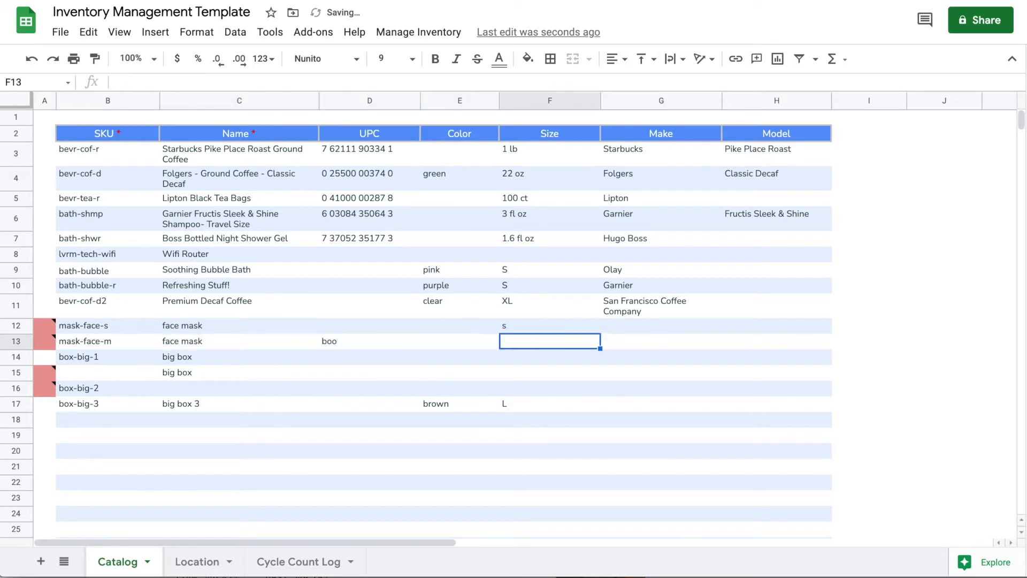
pyautogui.write('m')
pyautogui.press('Return')
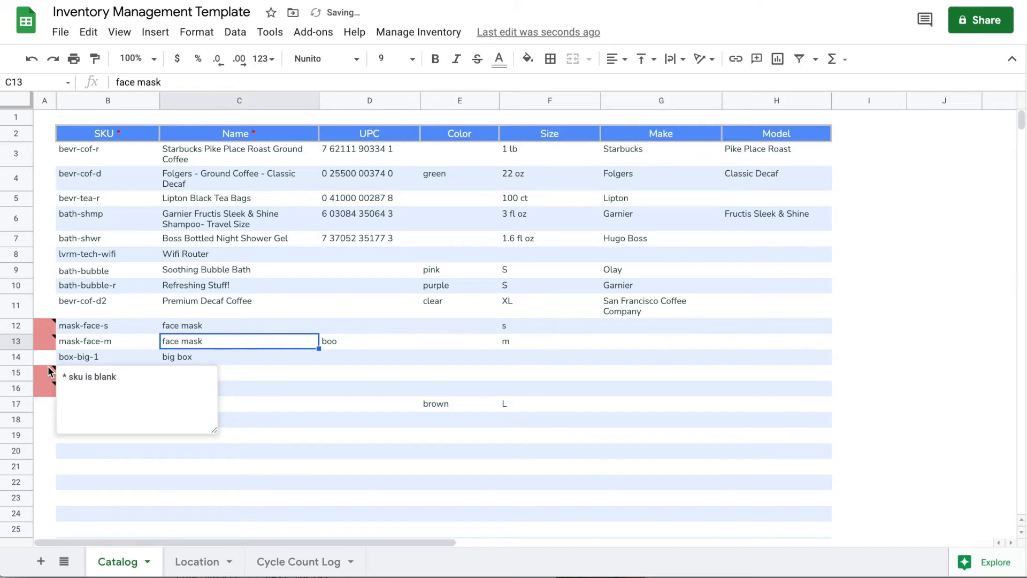
# Step: Complete row 15 of the Catalog sheet with the SKU box-big-4 and the name big box 4
pyautogui.click(126, 341)
pyautogui.click(95, 376)
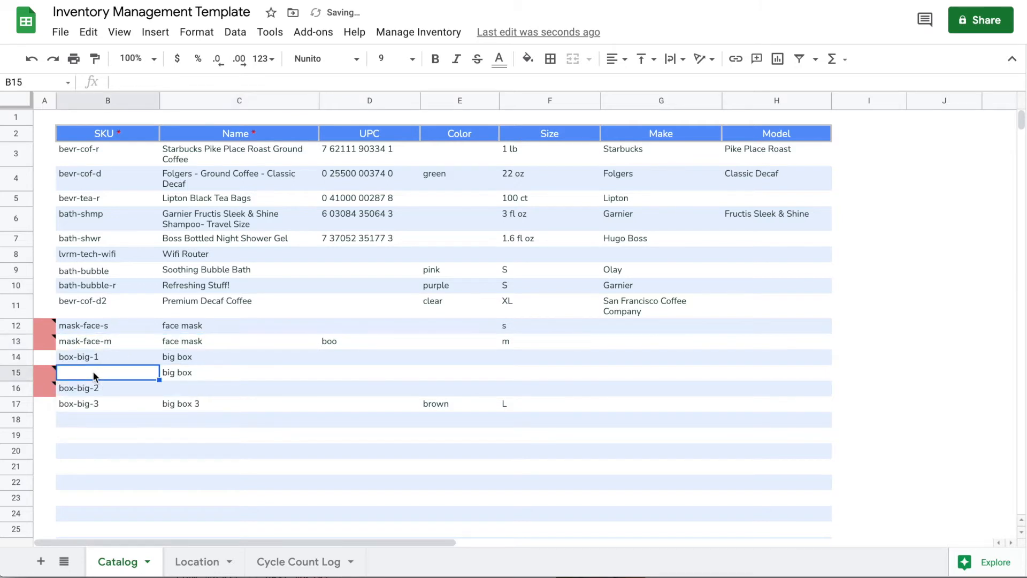
pyautogui.write('box')
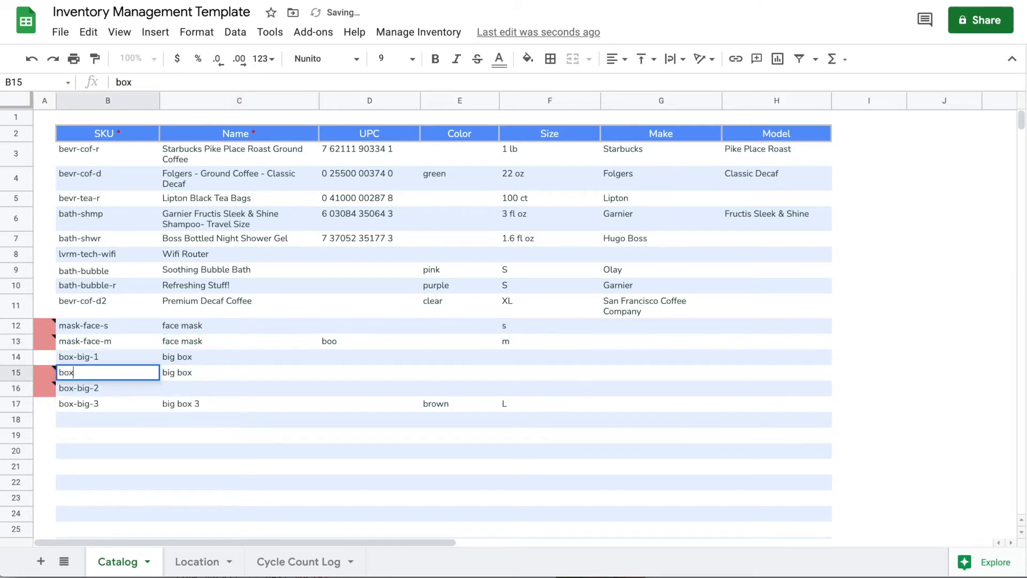
pyautogui.write('-big-4')
pyautogui.press('Return')
pyautogui.press('Up')
pyautogui.press('Right')
pyautogui.doubleClick(206, 375)
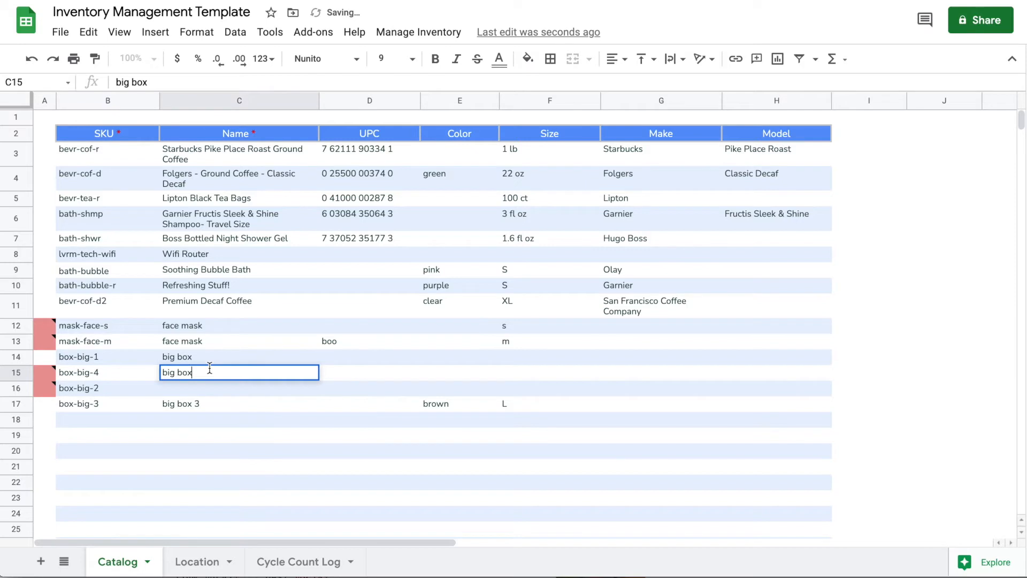
pyautogui.write('4')
pyautogui.press('Return')
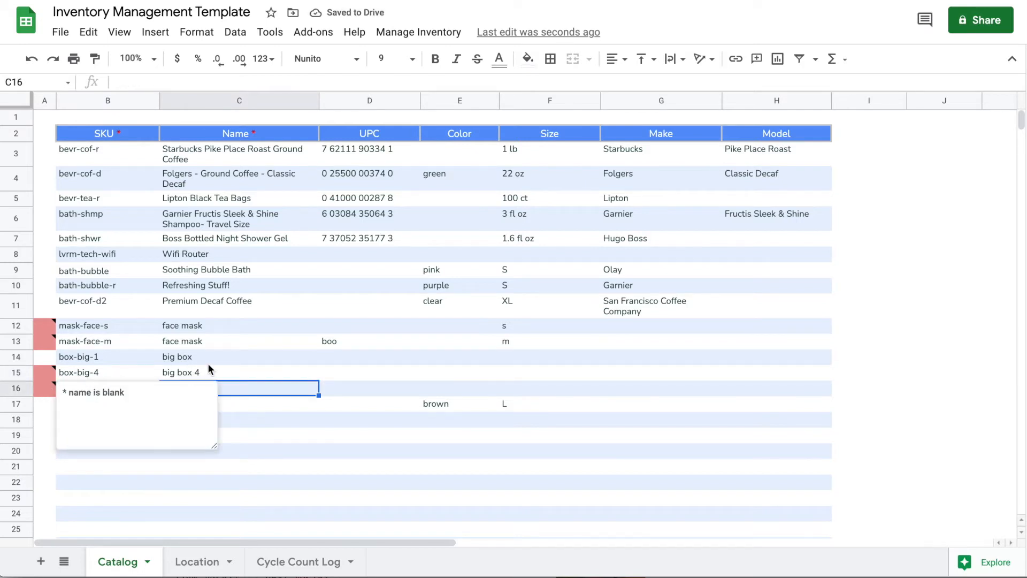
# Step: Enter the name big box 2 for the item in row 16 and run Validate Items on the catalog again
pyautogui.click(251, 390)
pyautogui.write('big box')
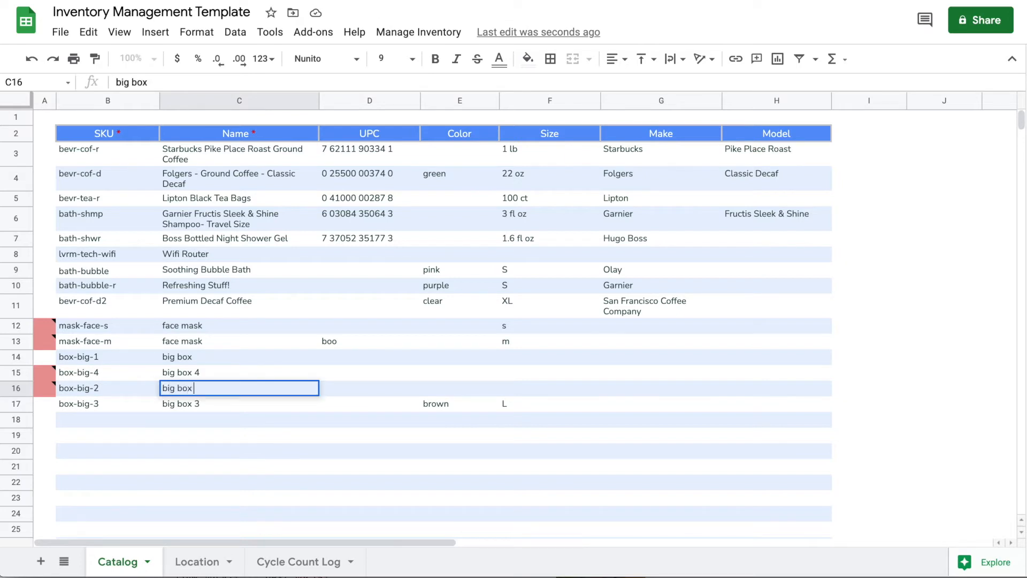
pyautogui.write(' 2')
pyautogui.press('Return')
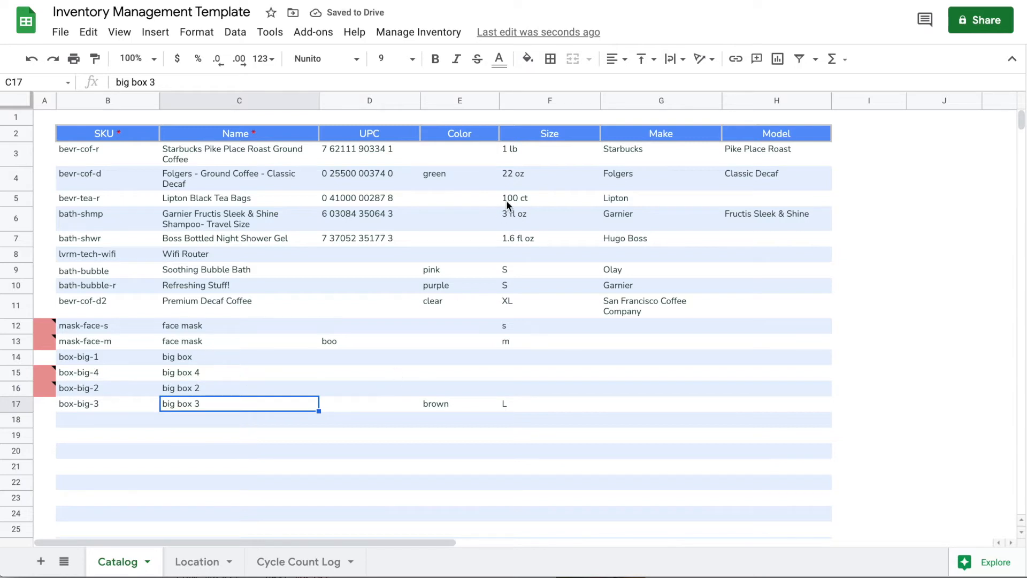
pyautogui.click(438, 34)
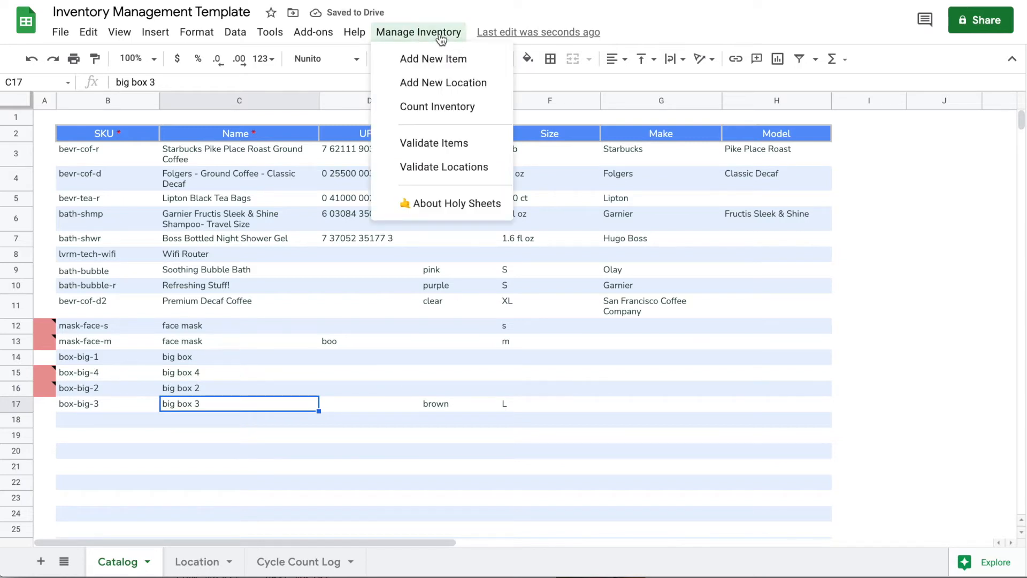
pyautogui.click(472, 142)
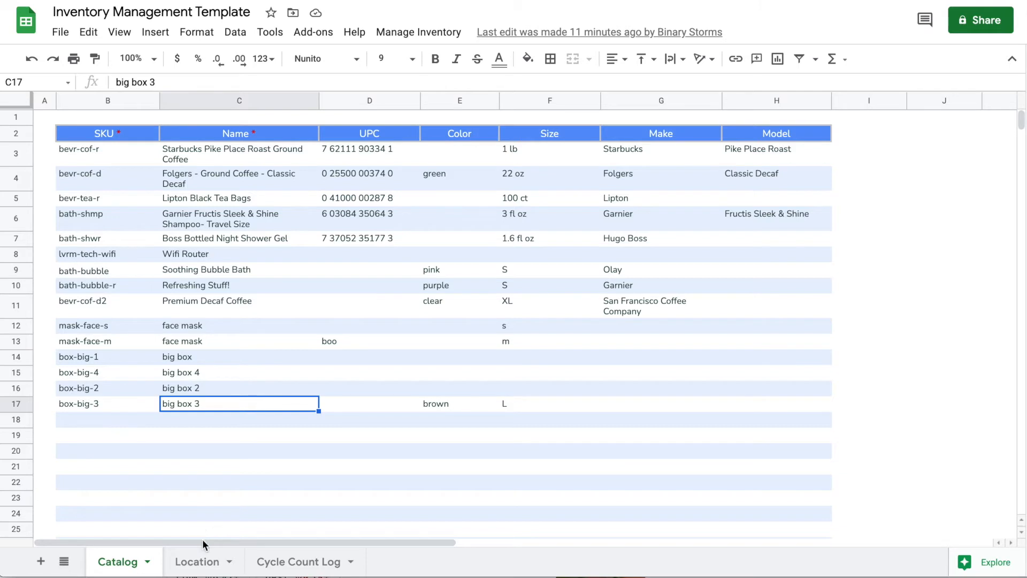
# Step: Examine the Location sheet's ID, Parent and Name columns, including the parent entries and the blank ID in row 12
pyautogui.click(193, 560)
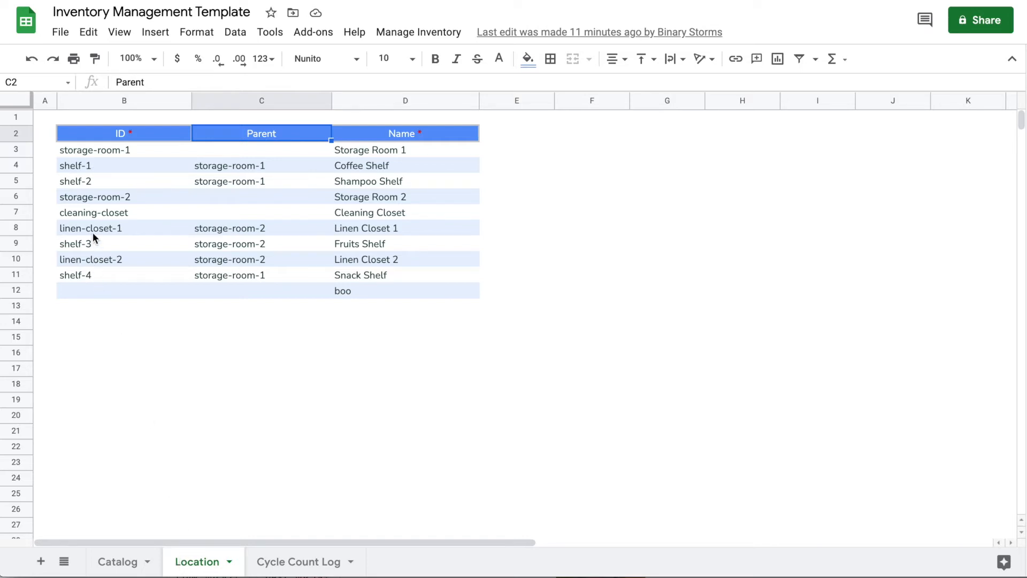
pyautogui.click(104, 137)
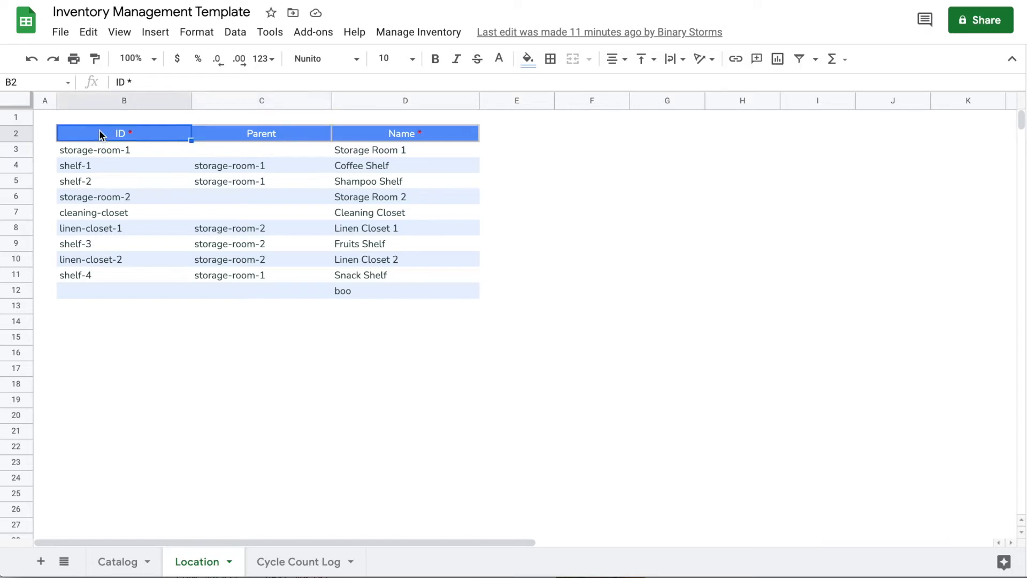
pyautogui.click(411, 136)
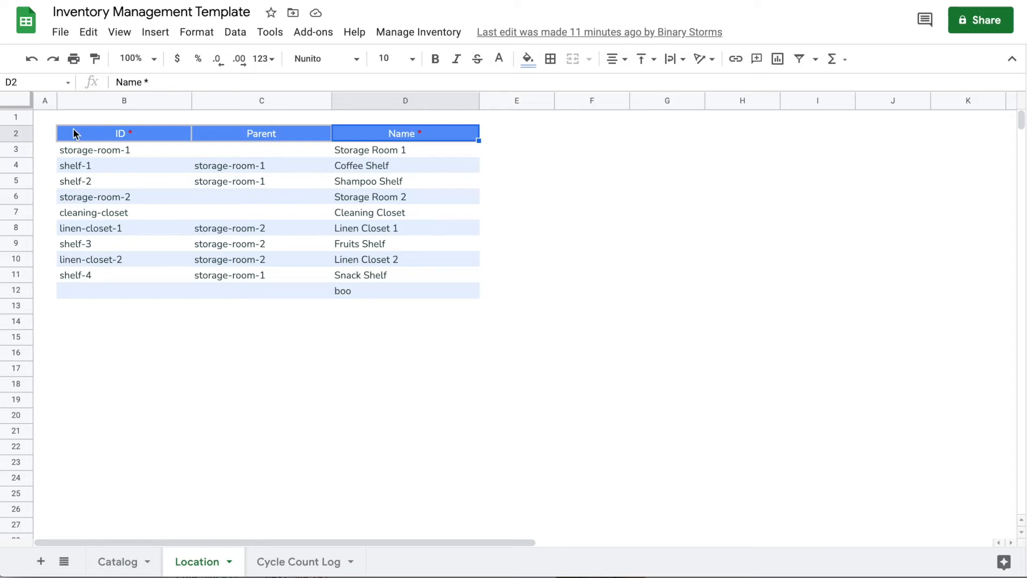
pyautogui.click(117, 138)
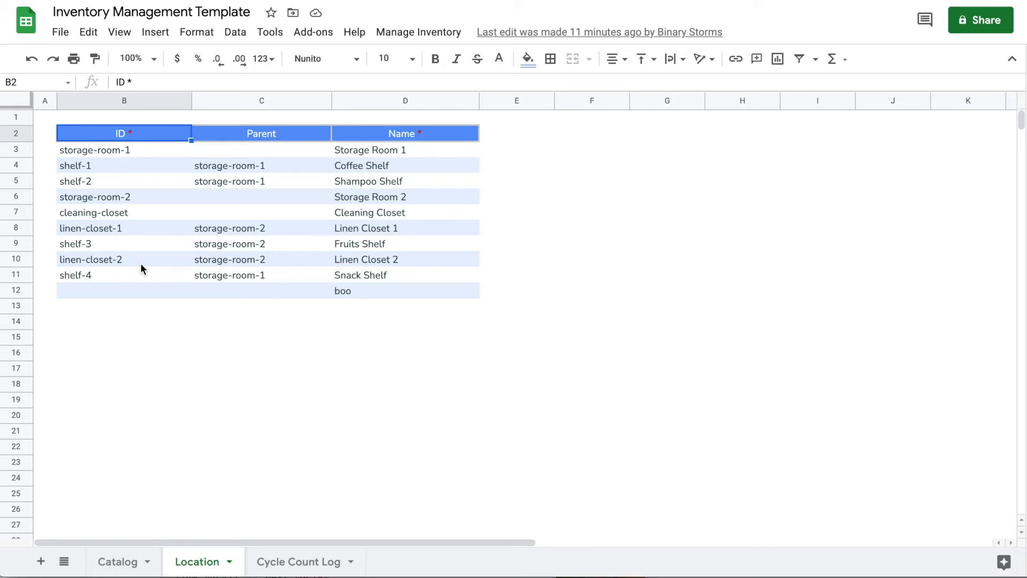
pyautogui.click(256, 135)
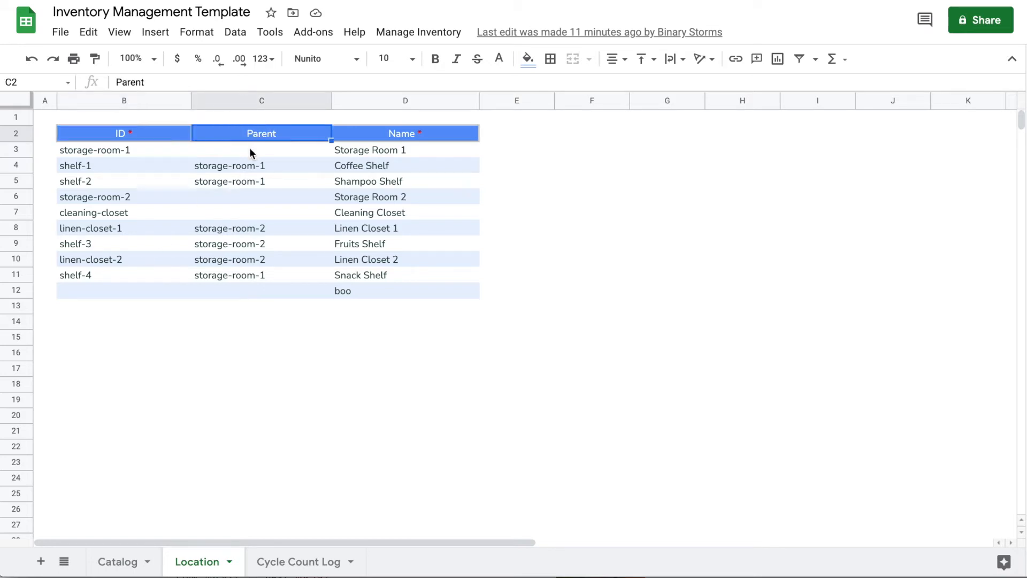
pyautogui.click(250, 150)
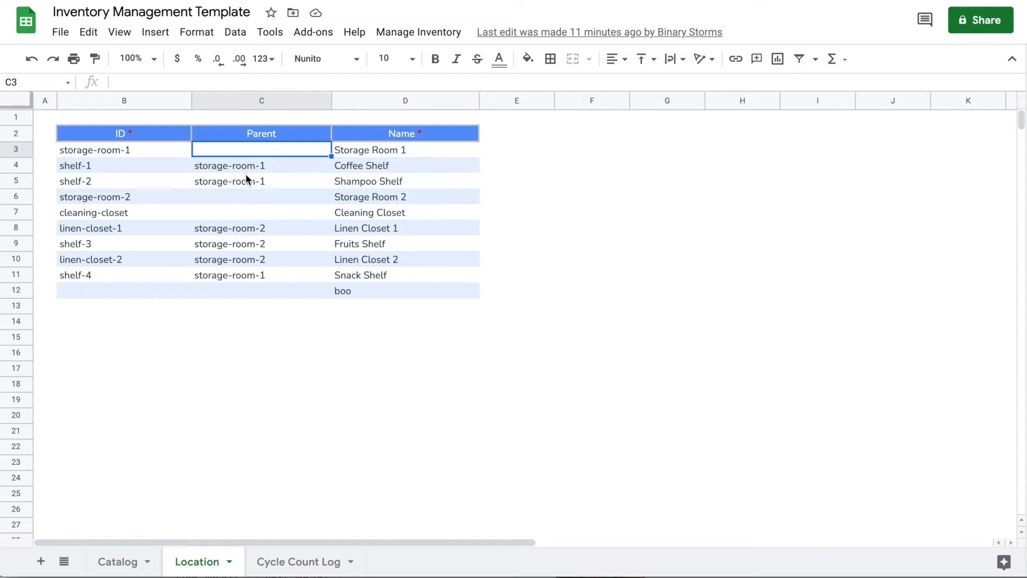
pyautogui.click(245, 167)
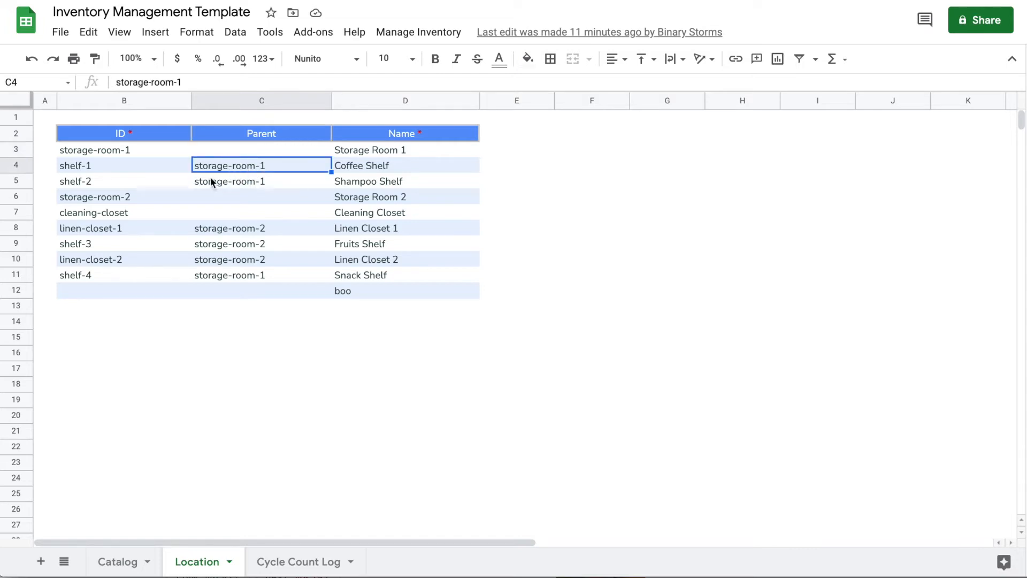
pyautogui.click(236, 137)
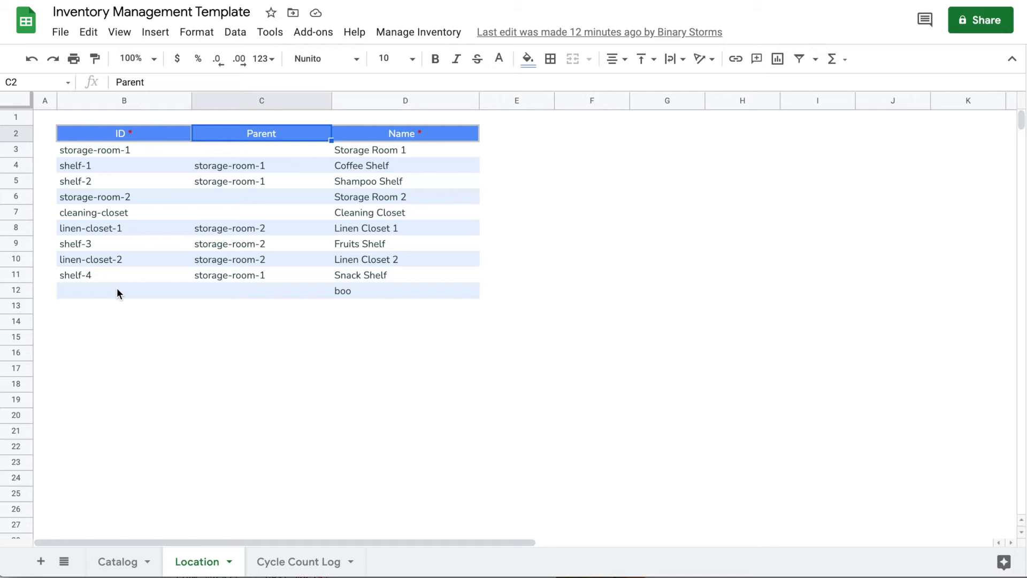
pyautogui.click(88, 292)
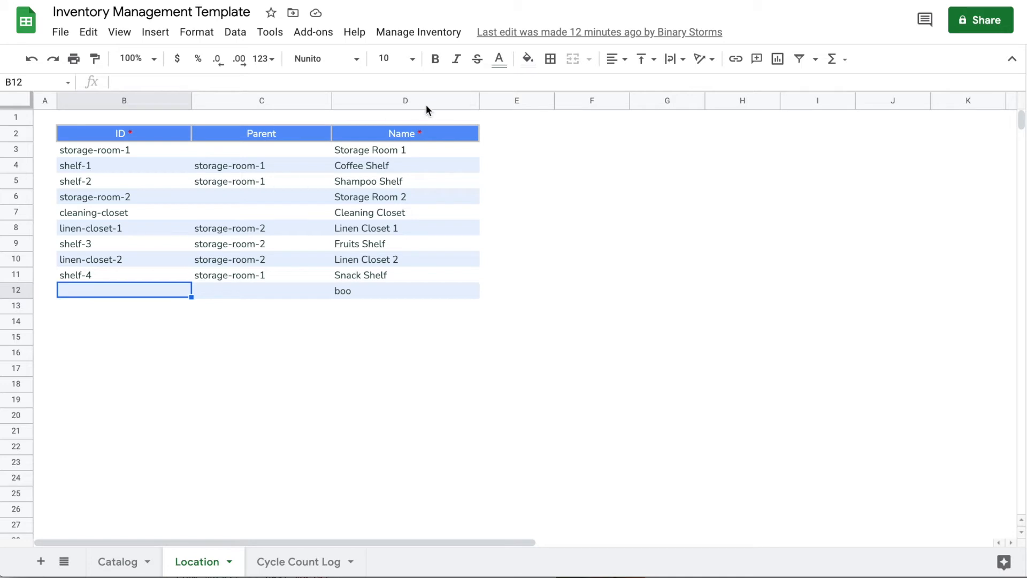
# Step: Open the Add New Location form and try to add a location with all fields left blank
pyautogui.click(398, 35)
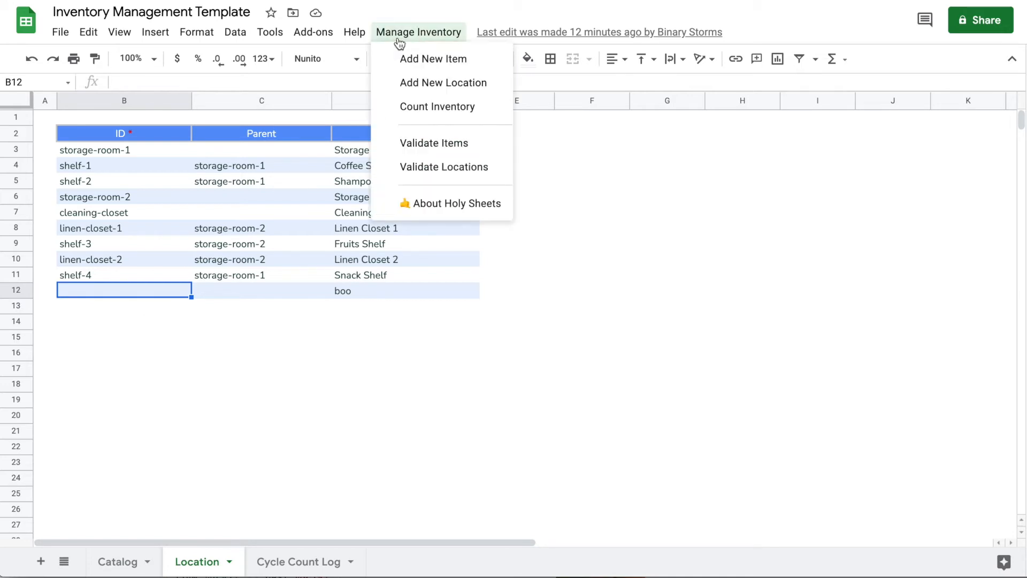
pyautogui.click(457, 90)
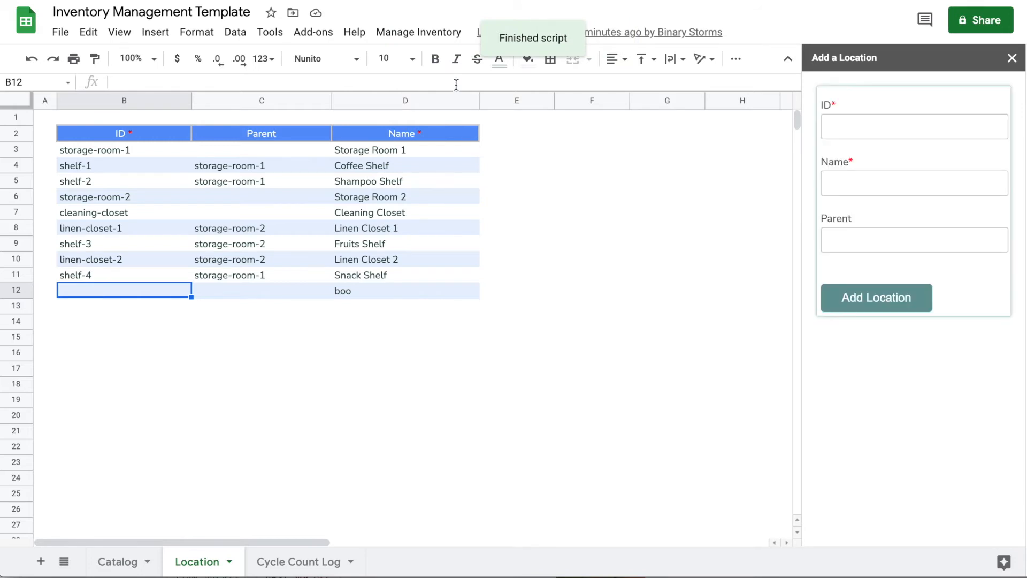
pyautogui.click(856, 132)
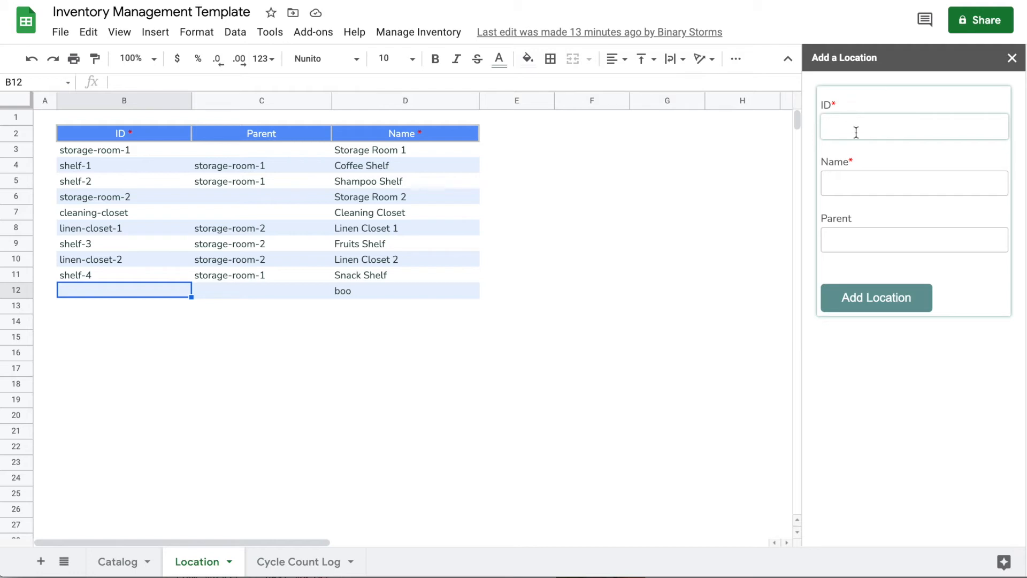
pyautogui.click(859, 292)
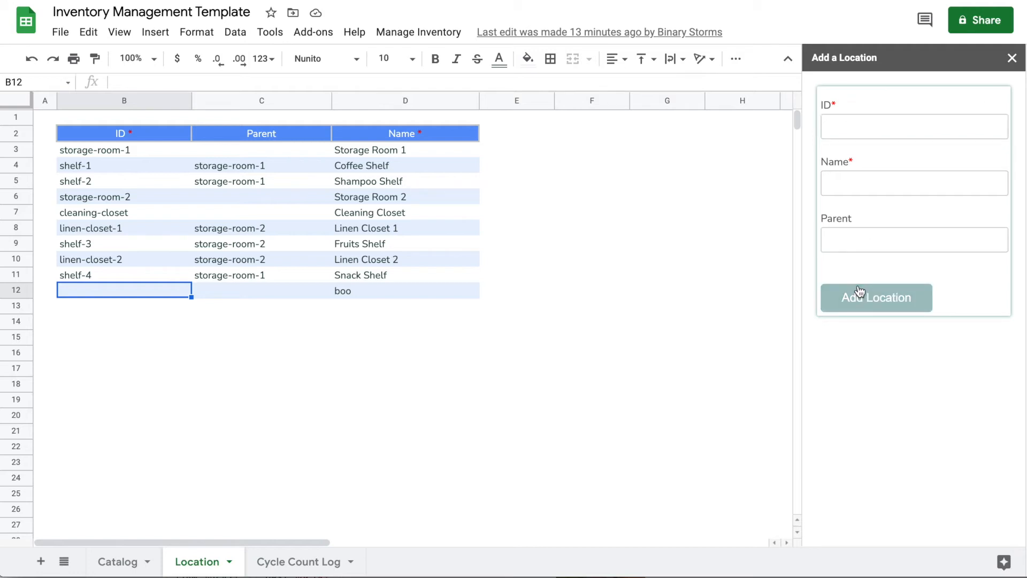
# Step: Try to add a location with the already used ID shelf-4 and the name another shelf 4
pyautogui.click(857, 129)
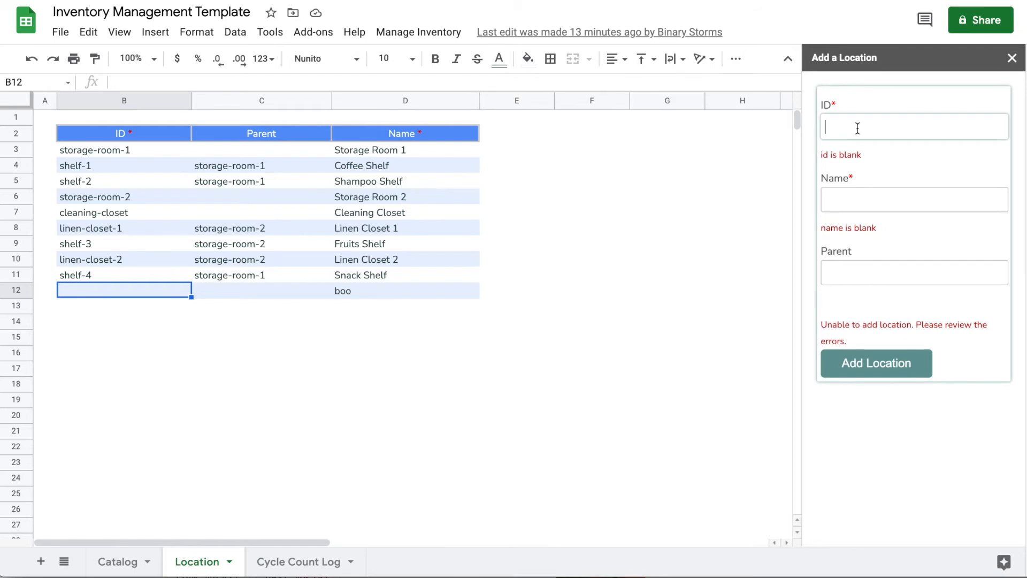
pyautogui.write('shelf-4')
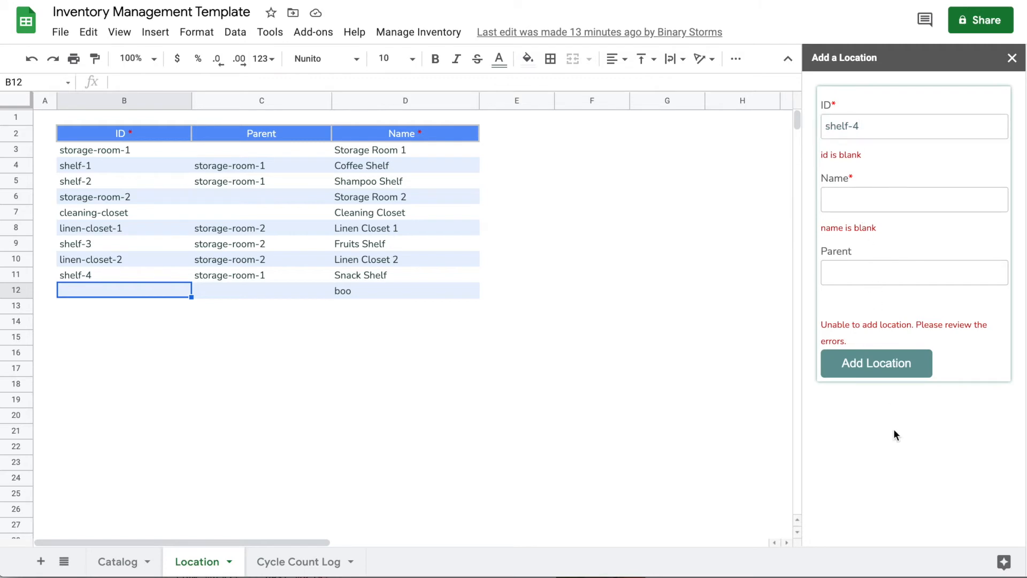
pyautogui.click(855, 199)
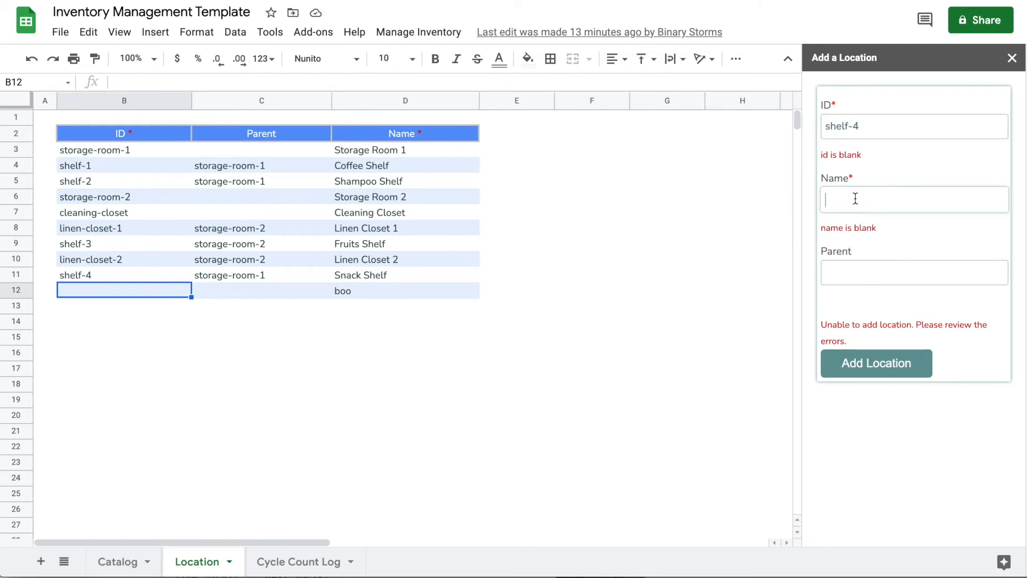
pyautogui.write('another shelf 4')
pyautogui.click(898, 362)
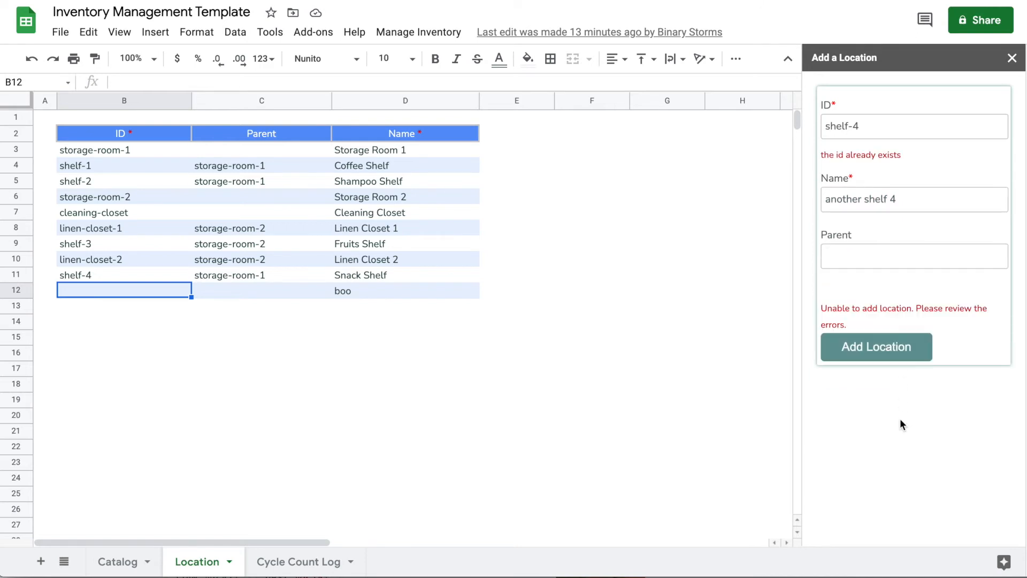
# Step: Change the form's ID to shelf-5 and the name to shelf 5, leave the parent blank and add the location
pyautogui.click(877, 127)
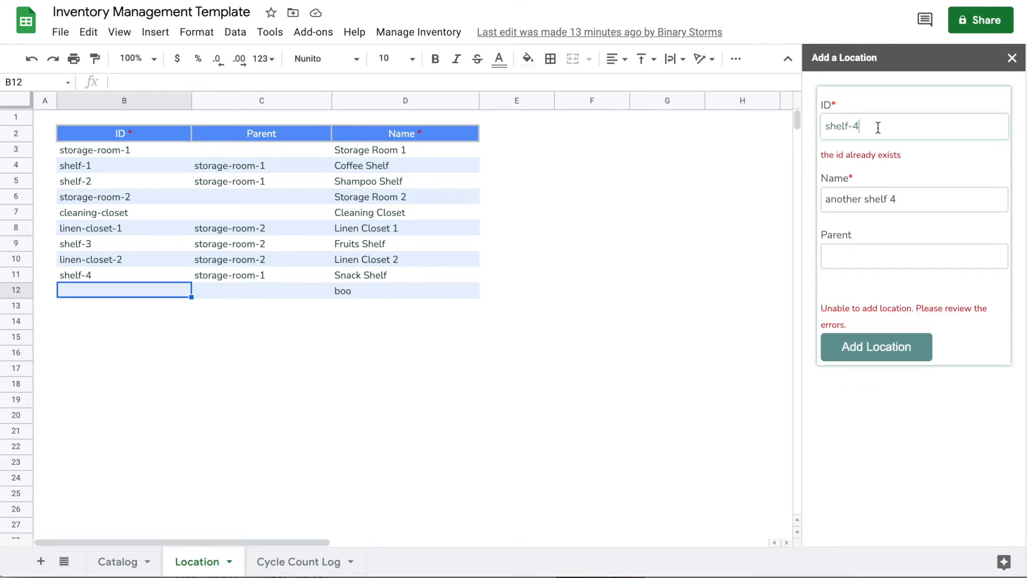
pyautogui.press('BackSpace')
pyautogui.write('5')
pyautogui.click(917, 201)
pyautogui.press('BackSpace')
pyautogui.press('BackSpace')
pyautogui.hotkey('ctrl', 'a')
pyautogui.write('s')
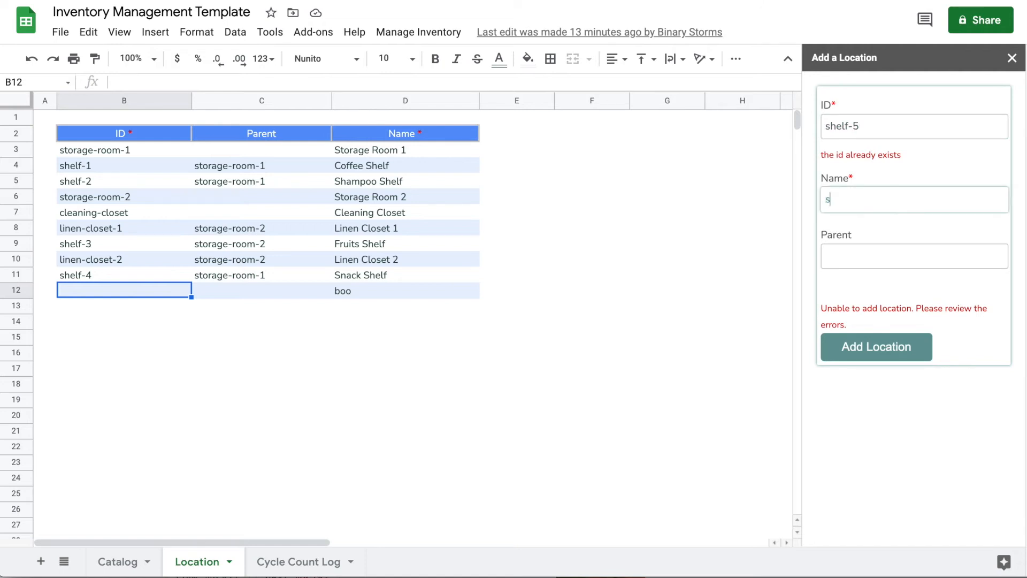
pyautogui.write('helf 5')
pyautogui.click(898, 248)
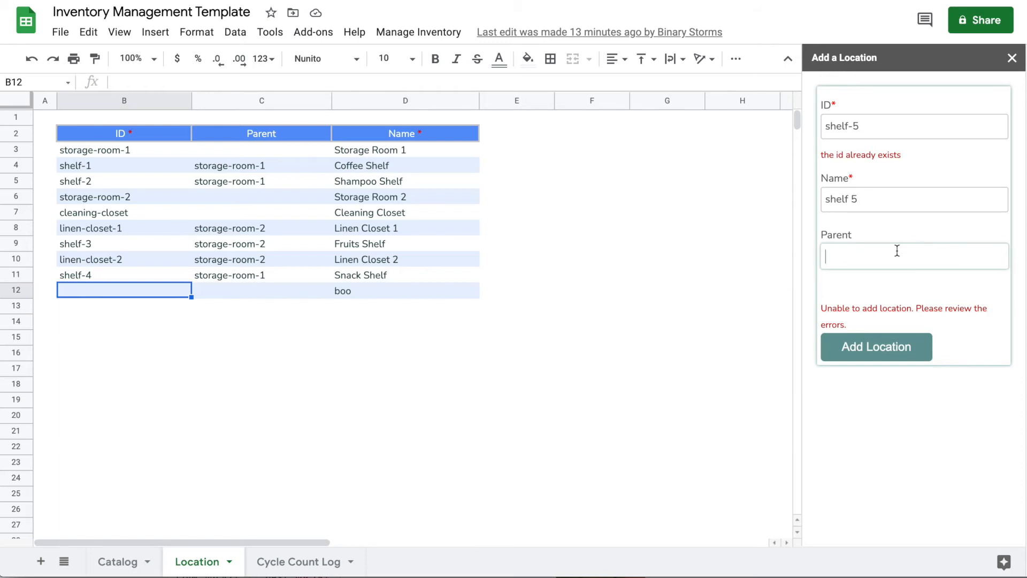
pyautogui.click(858, 349)
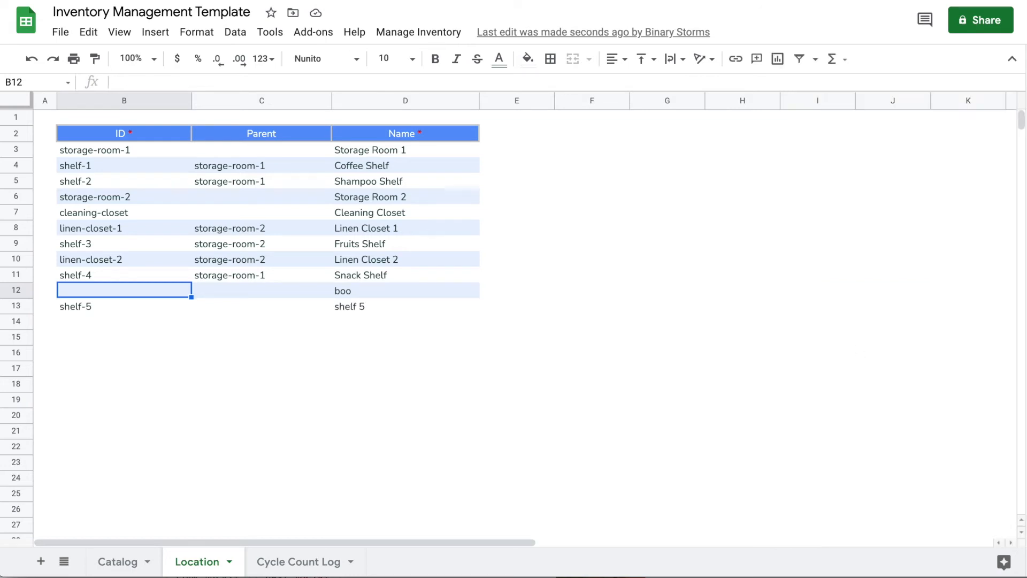
# Step: Reopen the Add New Location form and try to add shelf-6 with the name shelf 6 and the invalid parent asdfdg
pyautogui.click(437, 38)
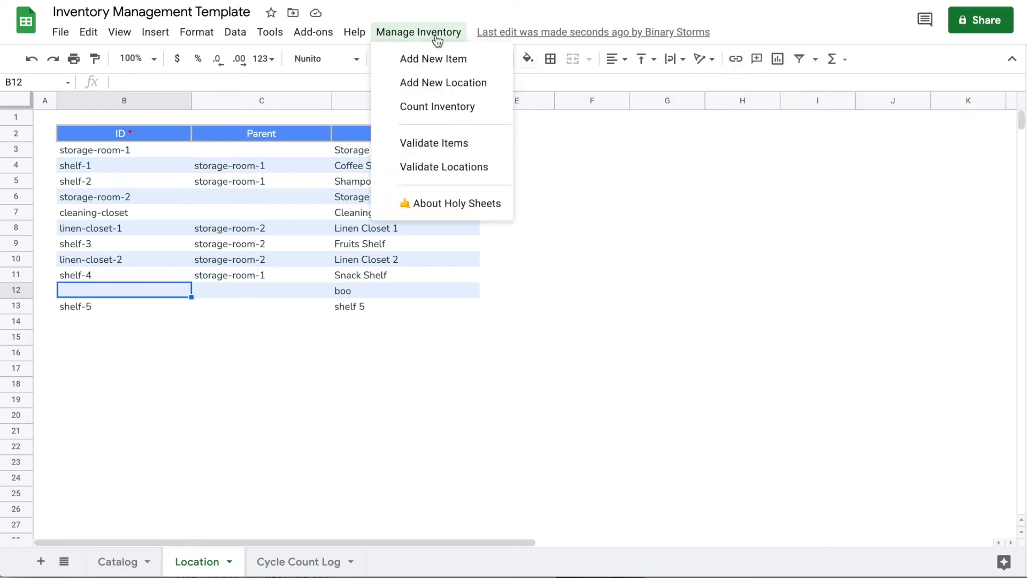
pyautogui.click(436, 82)
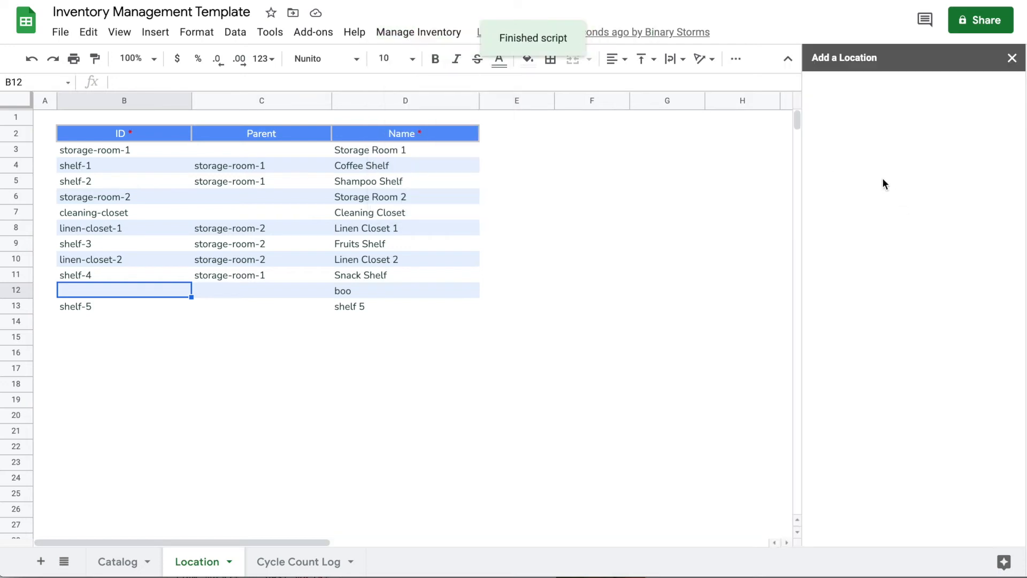
pyautogui.click(857, 122)
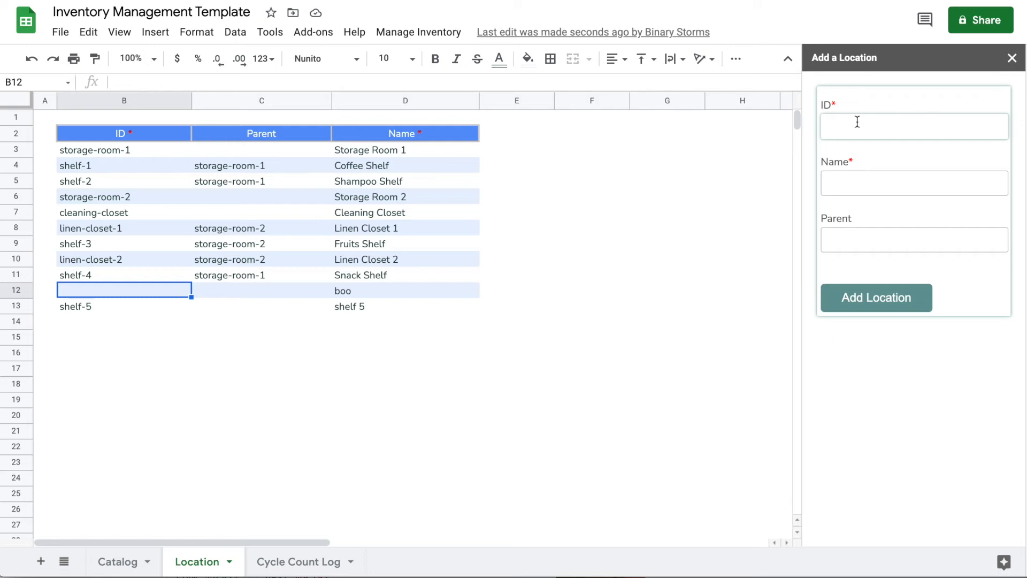
pyautogui.write('shelf-6')
pyautogui.press('Tab')
pyautogui.write('shelf 6')
pyautogui.click(904, 236)
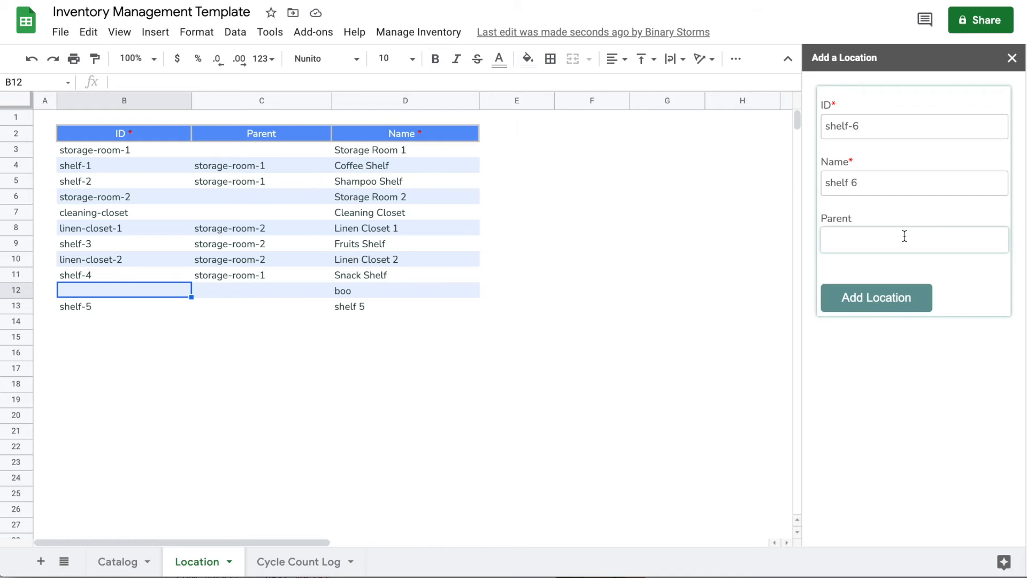
pyautogui.write('asdfdg')
pyautogui.click(947, 339)
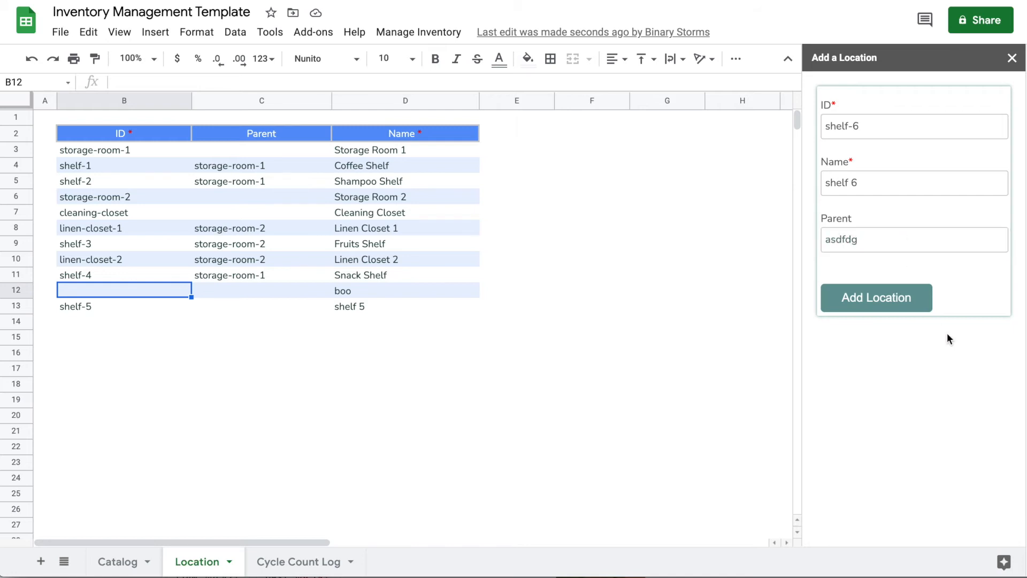
pyautogui.click(916, 308)
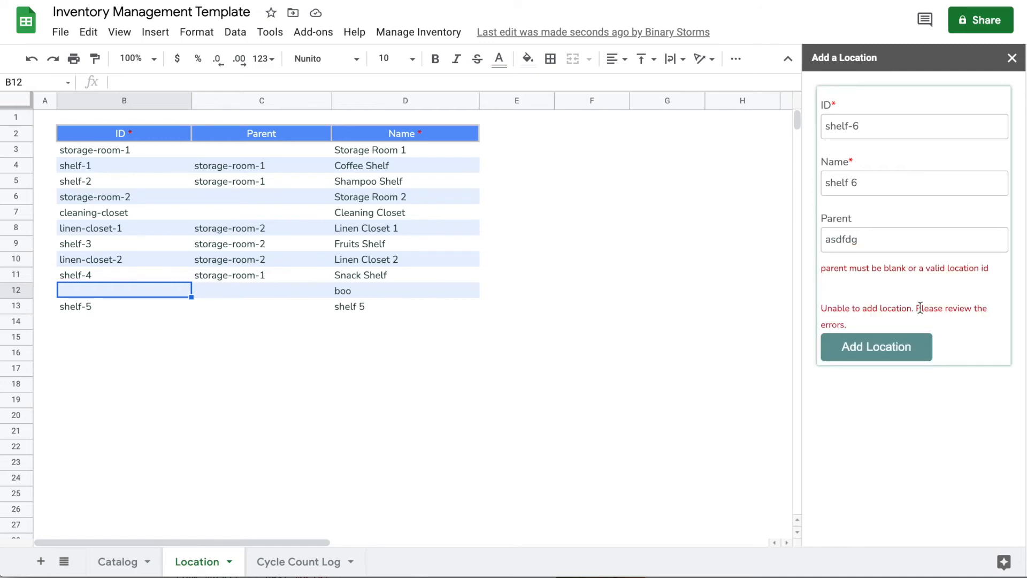
# Step: Clear the Parent value in the Add a Location form and close the form without adding the location
pyautogui.click(889, 241)
pyautogui.hotkey('ctrl', 'a')
pyautogui.press('BackSpace')
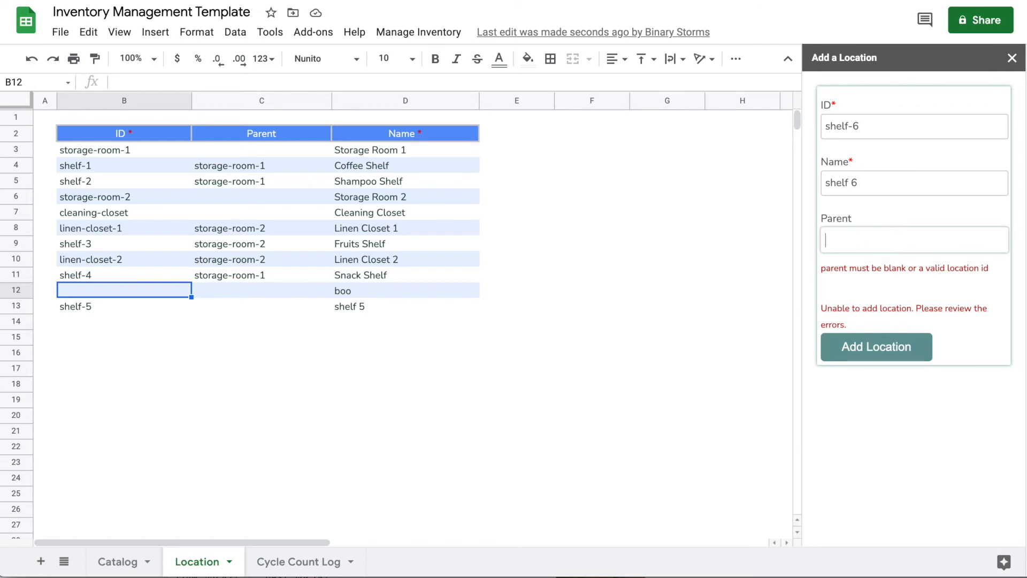
pyautogui.click(1012, 58)
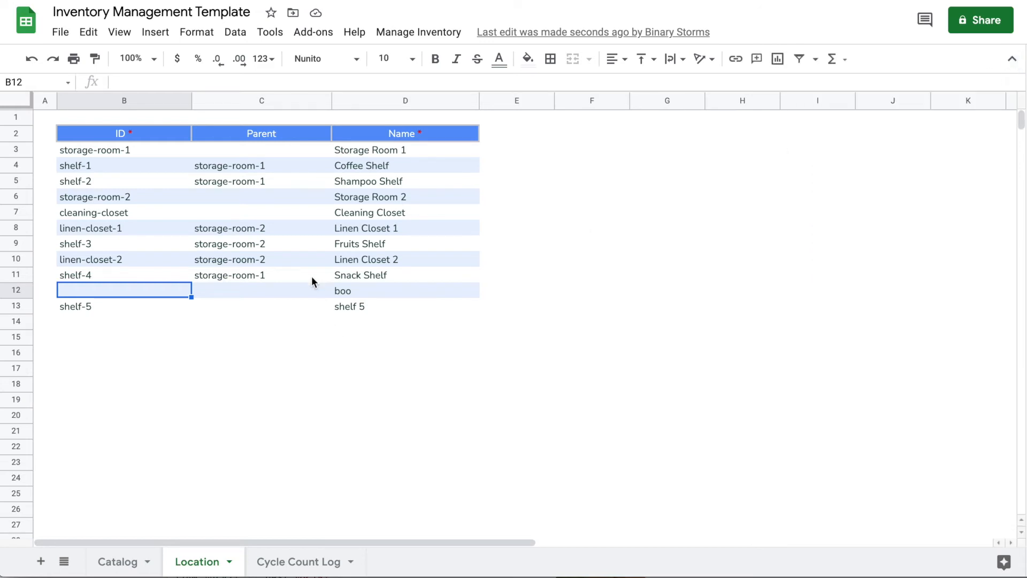
# Step: Validate the locations and check the error note flagged beside row 12 of the Location sheet
pyautogui.click(217, 297)
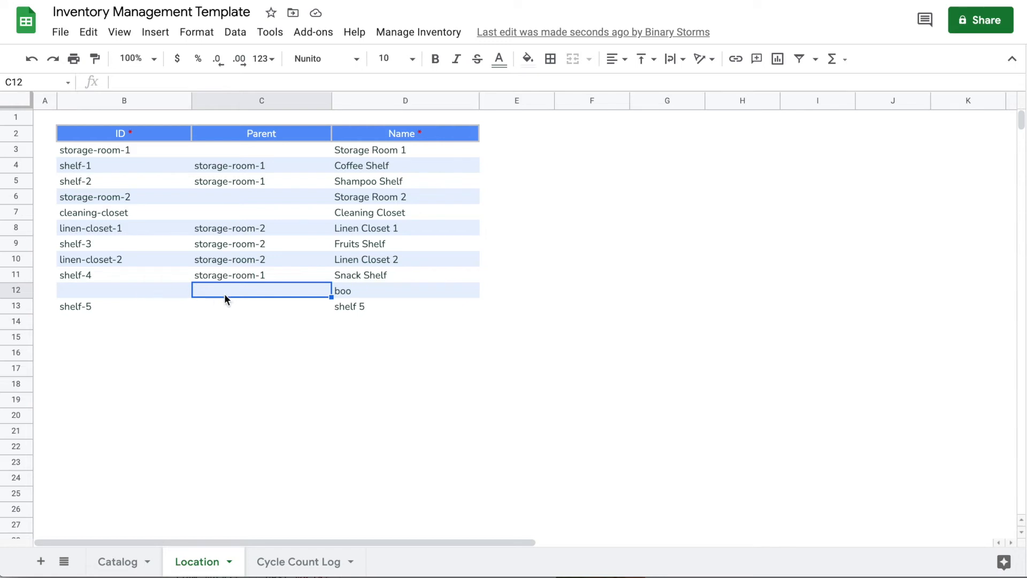
pyautogui.click(424, 30)
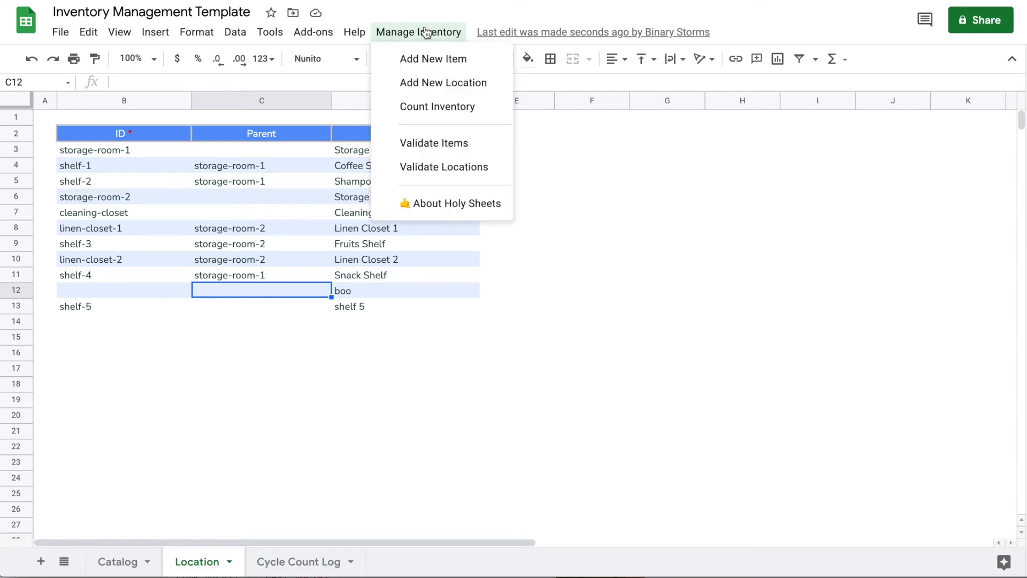
pyautogui.click(503, 175)
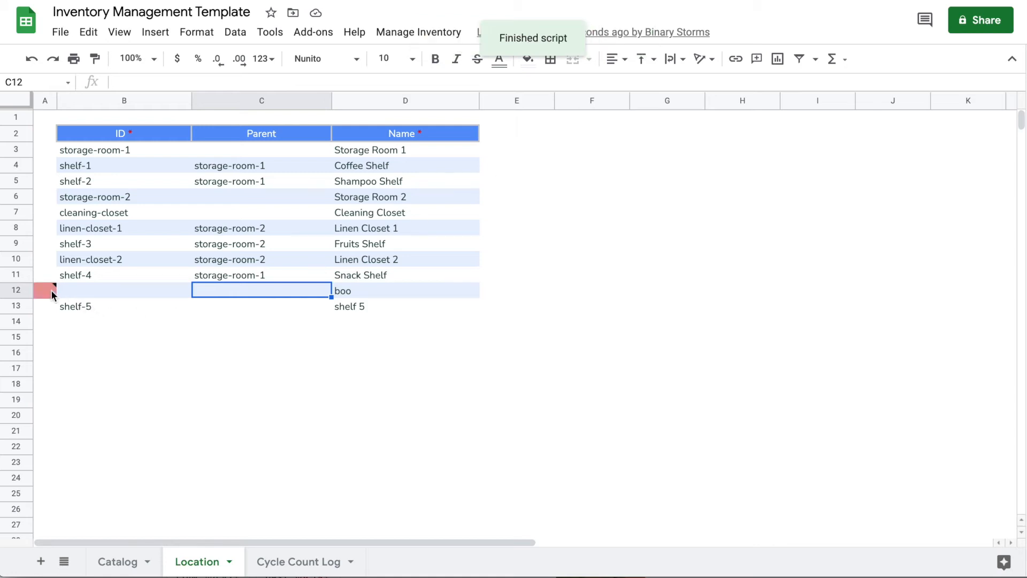
pyautogui.moveTo(50, 293)
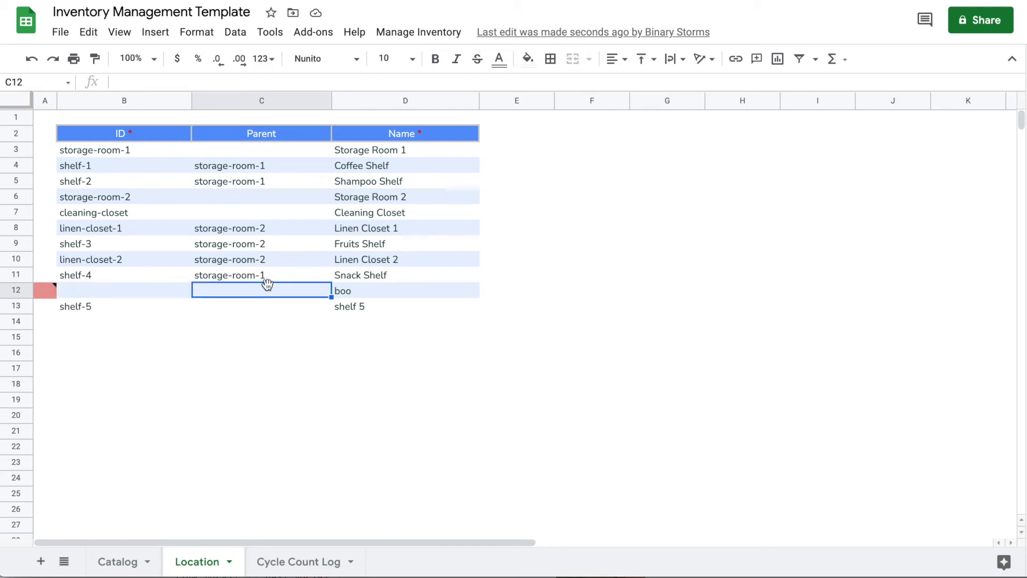
# Step: Enter boo as the missing ID in row 12 of the Location sheet
pyautogui.click(123, 294)
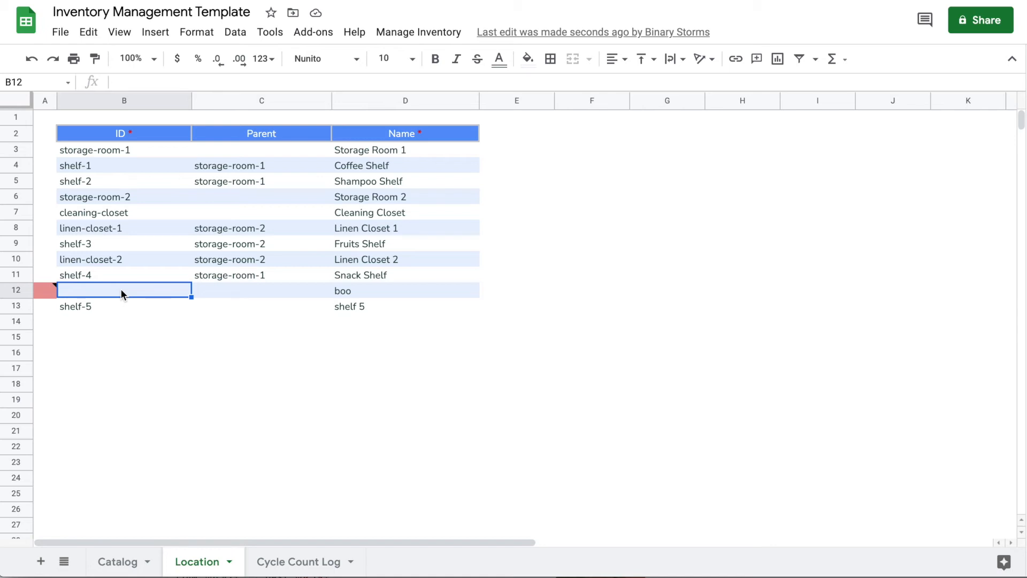
pyautogui.write('boo')
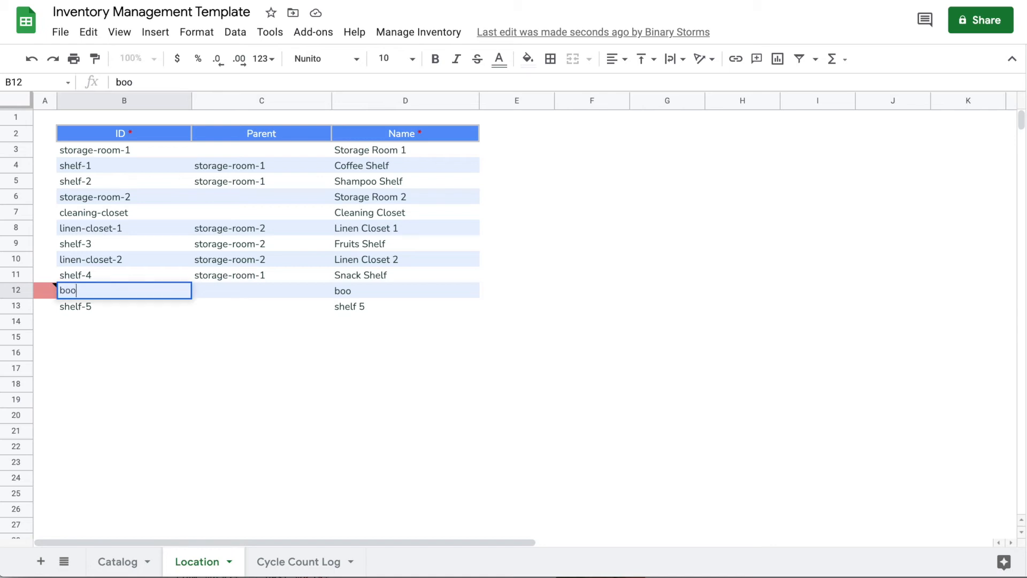
pyautogui.press('Tab')
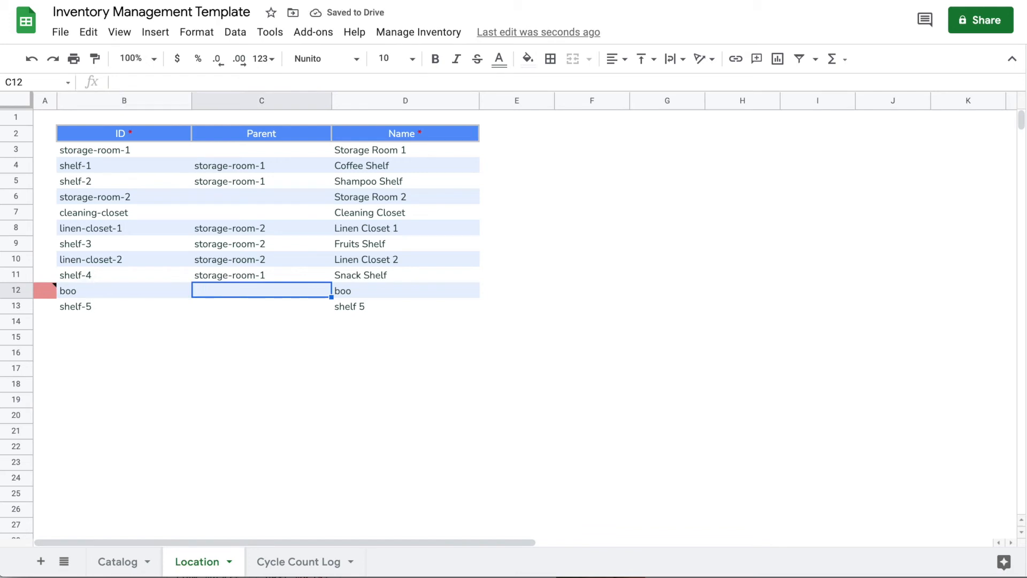
# Step: Set the parent of the boo location to storage-room-1 and validate the locations again
pyautogui.write('storgat')
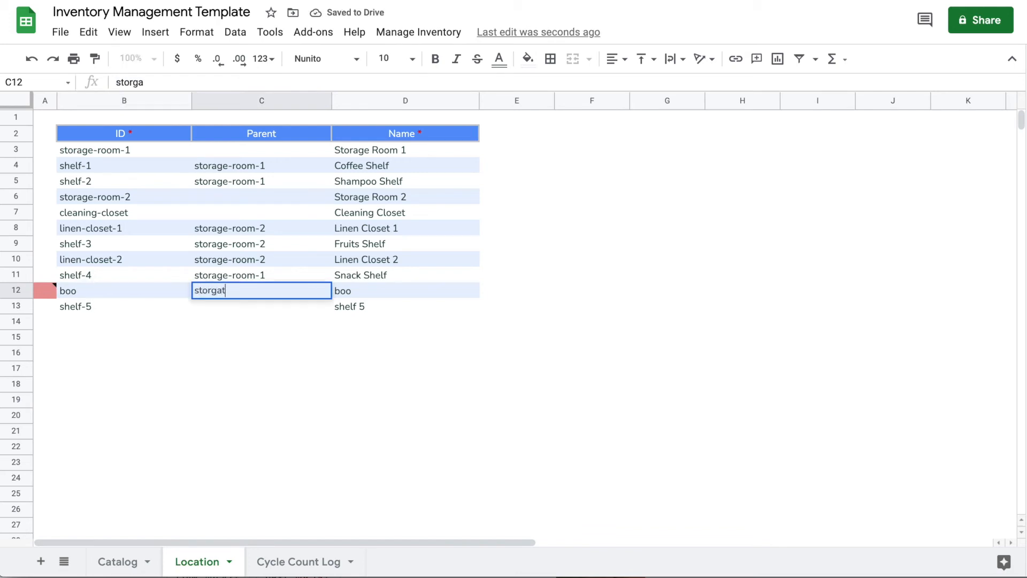
pyautogui.write('e-')
pyautogui.press('BackSpace')
pyautogui.press('BackSpace')
pyautogui.press('BackSpace')
pyautogui.press('BackSpace')
pyautogui.write('age')
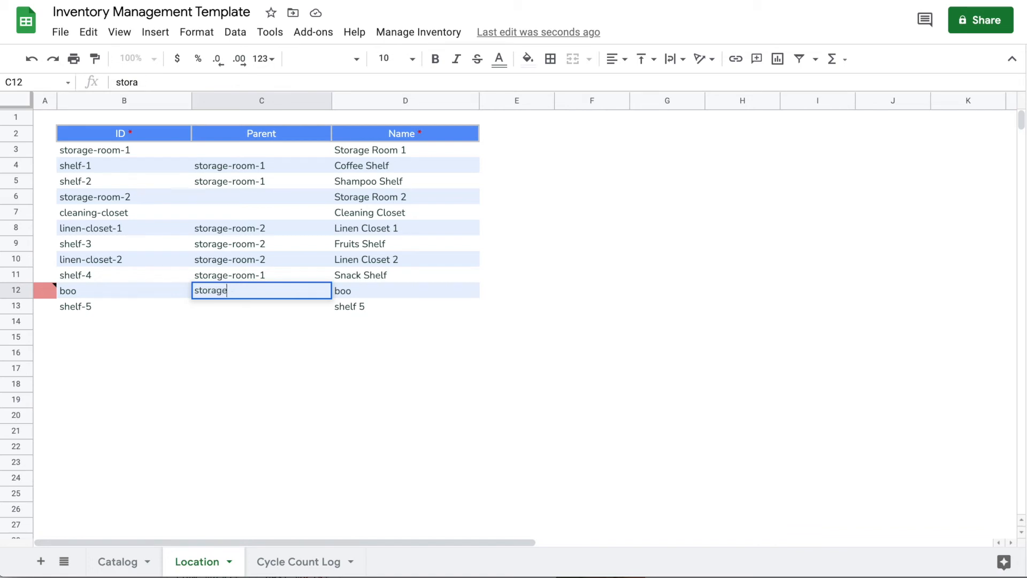
pyautogui.write('-room-1')
pyautogui.press('Return')
pyautogui.click(424, 33)
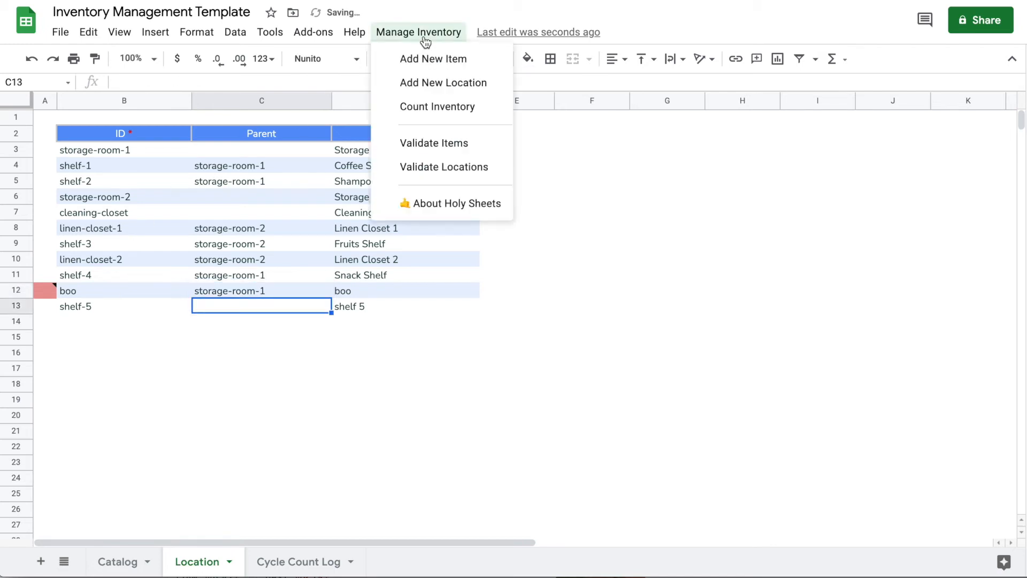
pyautogui.click(460, 167)
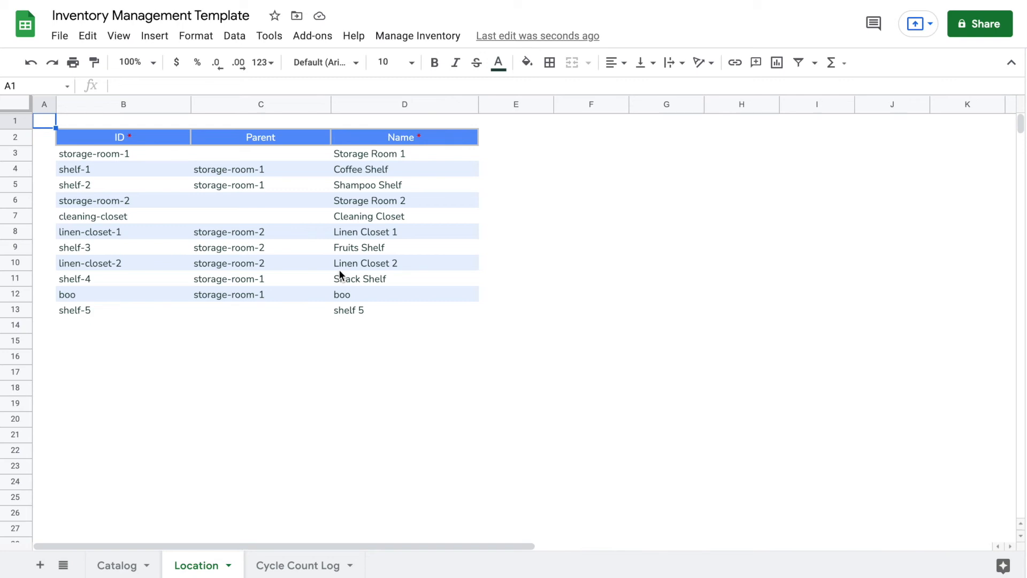
# Step: Open the Count Inventory form and try to start a cycle count with the Inventory Checker field blank
pyautogui.click(409, 37)
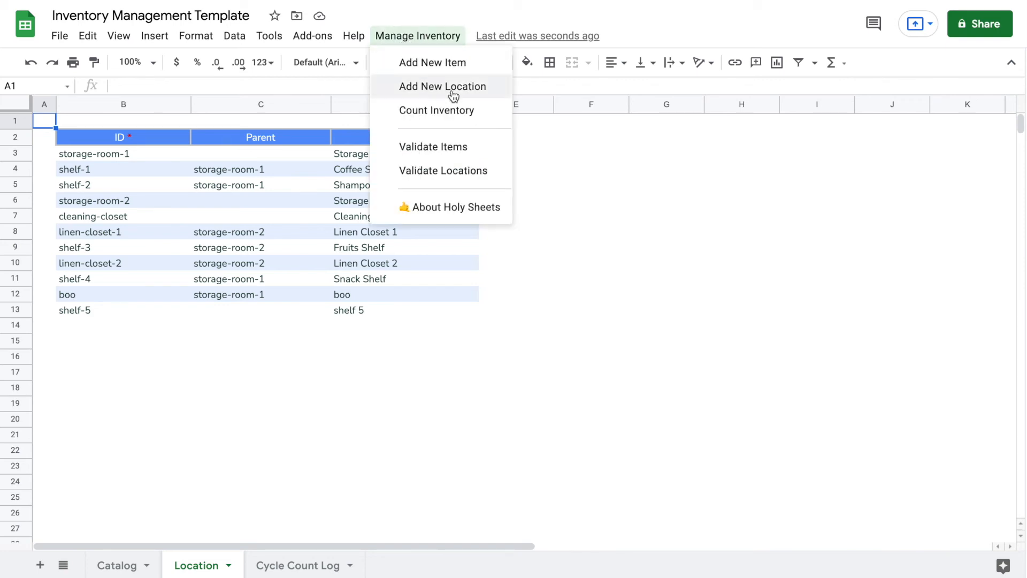
pyautogui.click(455, 110)
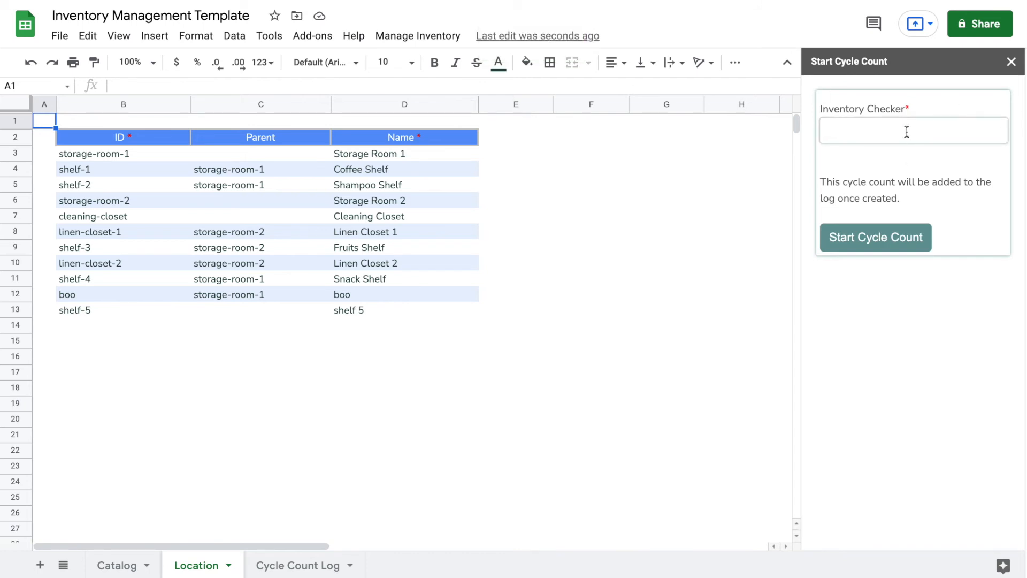
pyautogui.click(891, 237)
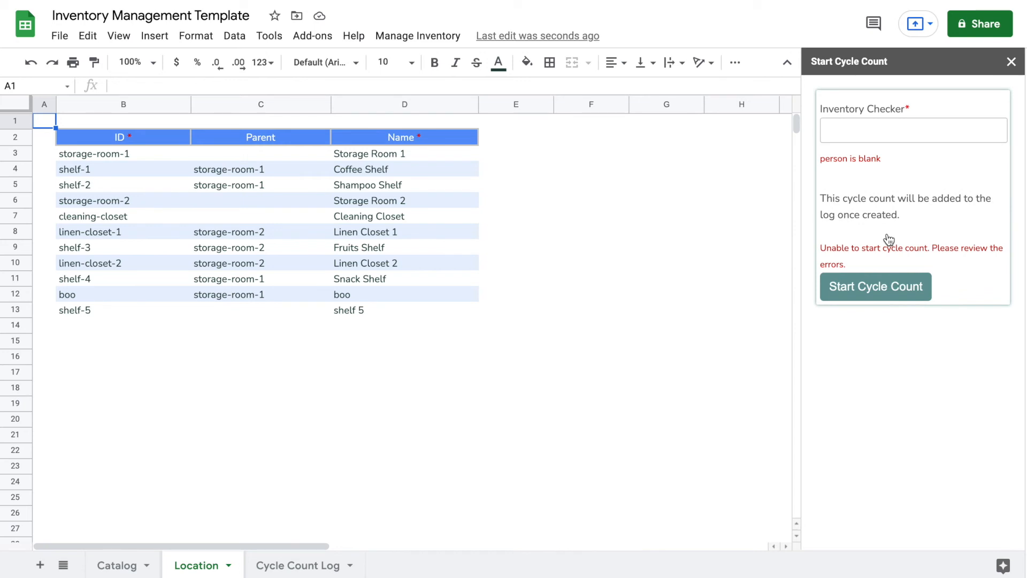
# Step: Enter the checker's full name in the Inventory Checker field and start the cycle count
pyautogui.click(878, 134)
pyautogui.write('Luke Sk')
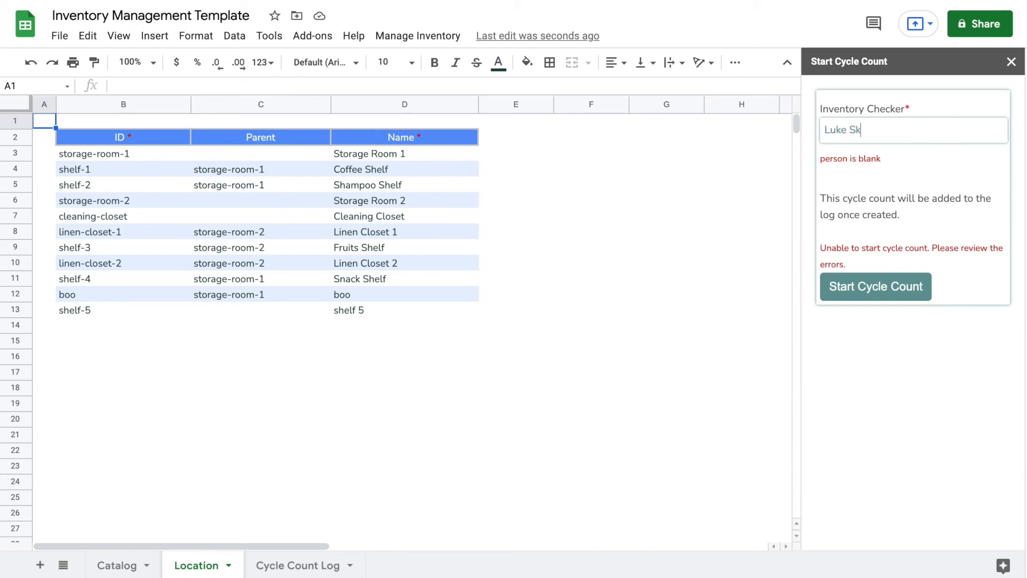
pyautogui.write('yualker')
pyautogui.click(881, 219)
pyautogui.click(873, 288)
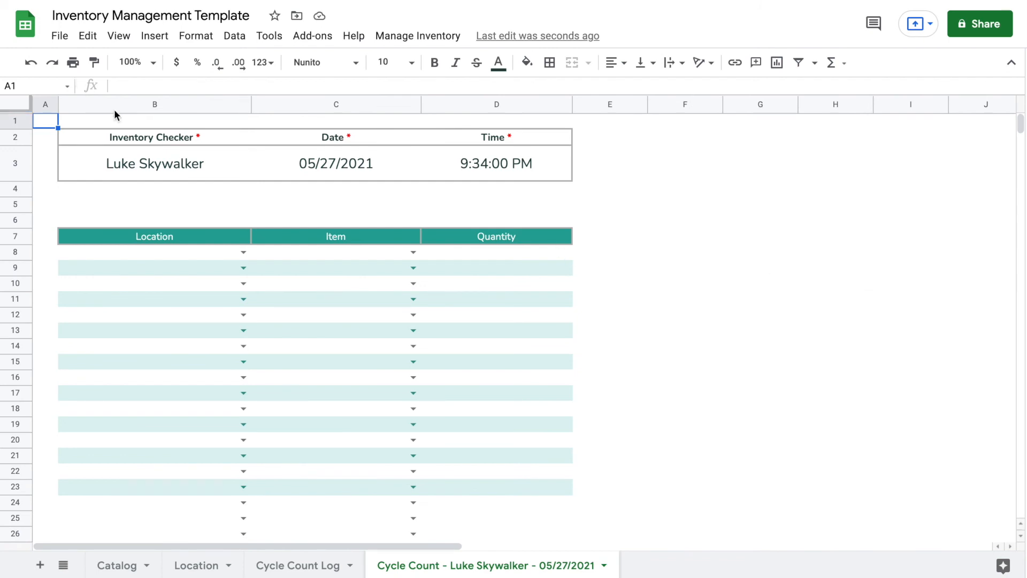
# Step: Review the new count sheet's checker, date and time, check its entry in the Cycle Count Log, and return to the count sheet
pyautogui.click(157, 168)
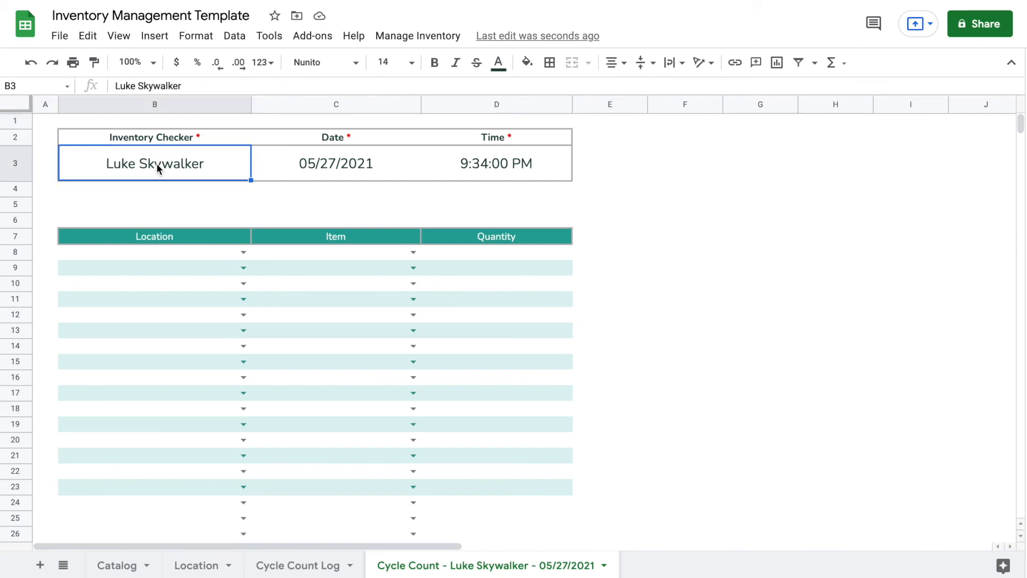
pyautogui.click(302, 167)
pyautogui.click(460, 167)
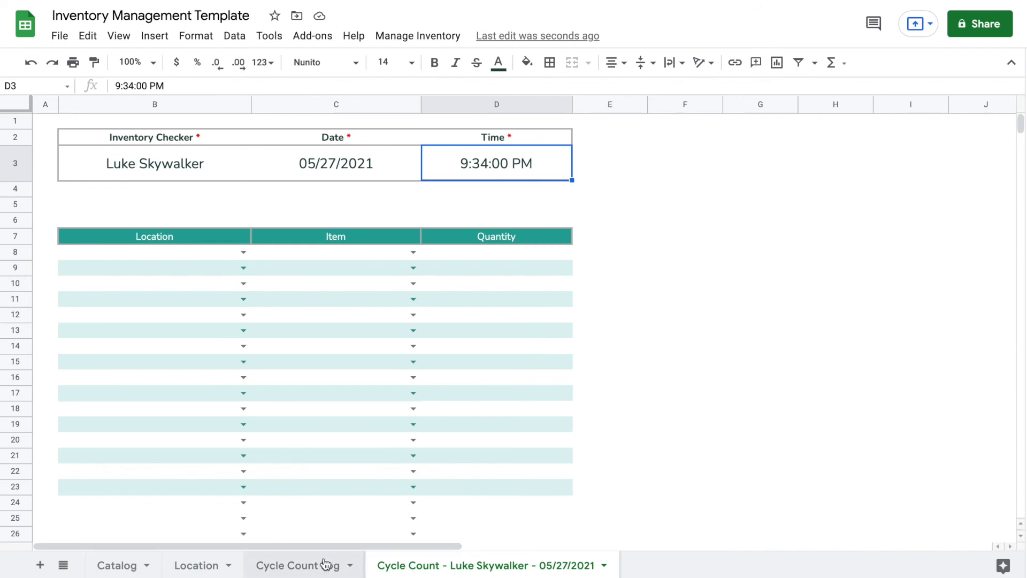
pyautogui.click(292, 565)
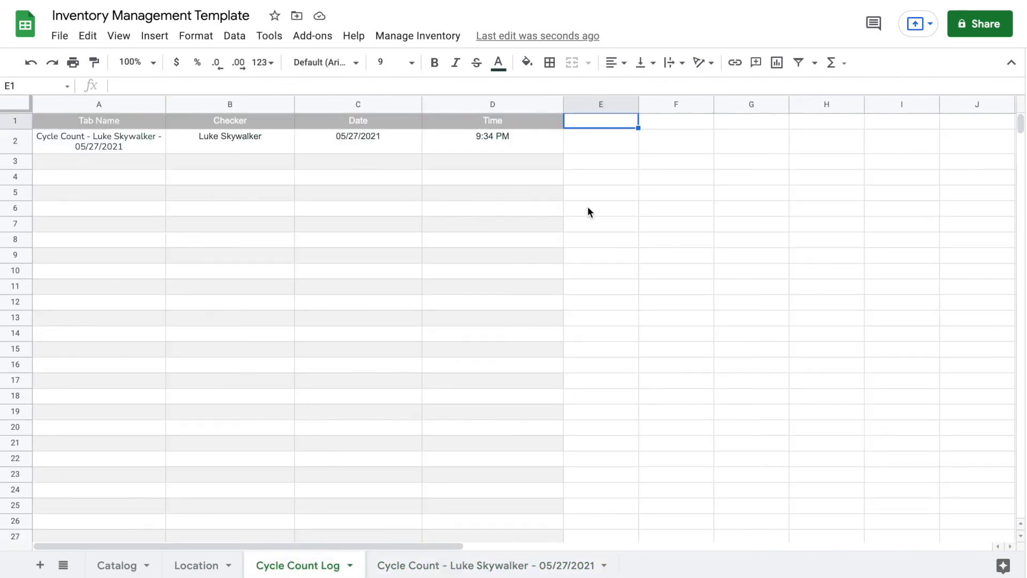
pyautogui.click(533, 567)
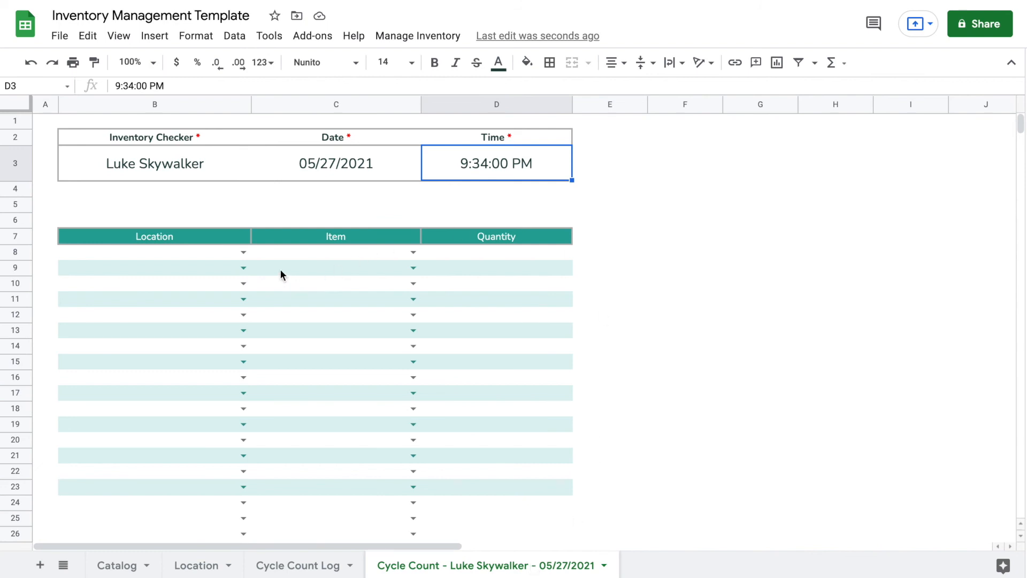
# Step: Examine the Location and Item choices and the Quantity cell in row 8 of the cycle count sheet
pyautogui.click(243, 252)
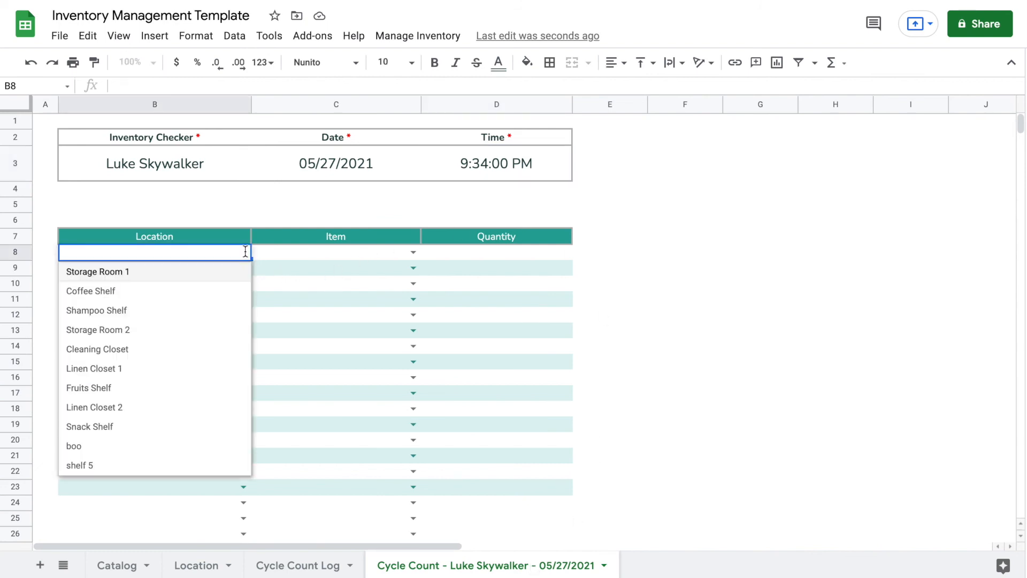
pyautogui.click(412, 252)
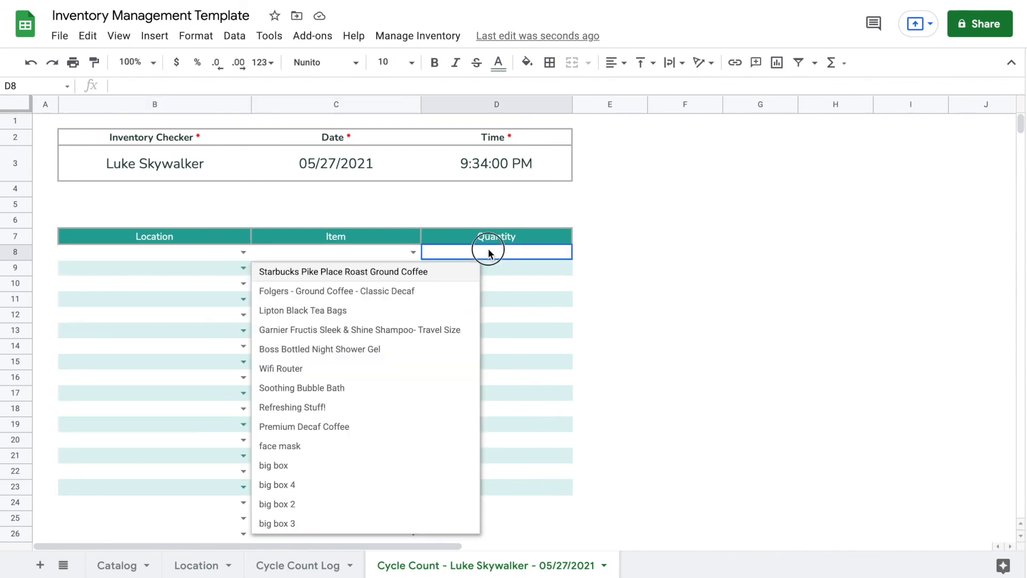
pyautogui.click(488, 253)
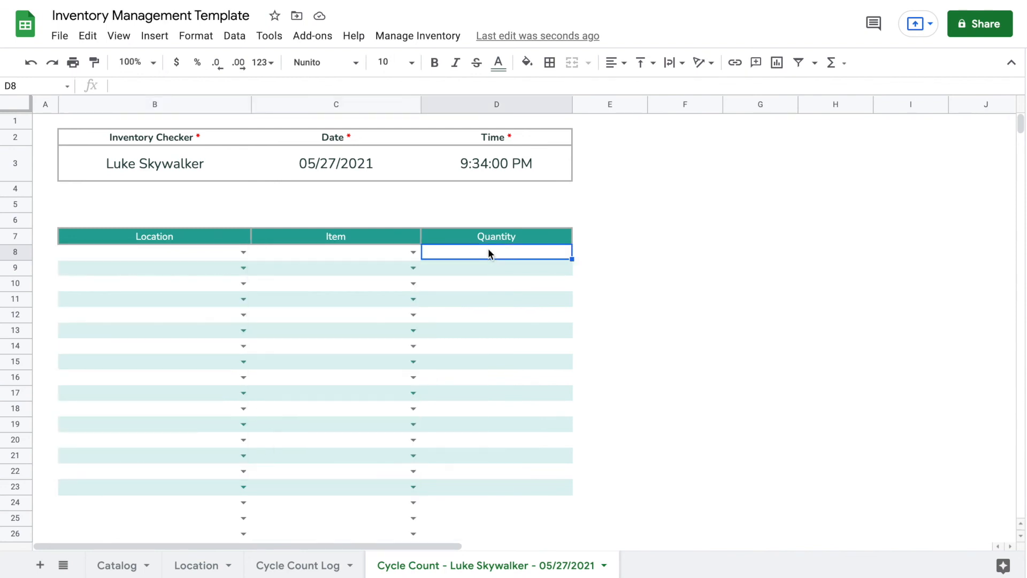
pyautogui.click(244, 253)
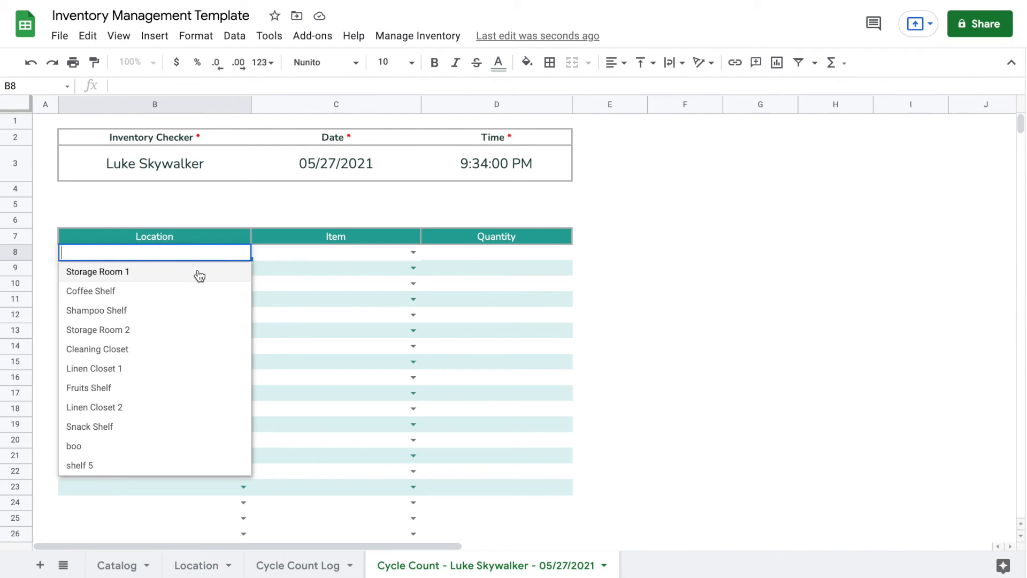
pyautogui.click(412, 252)
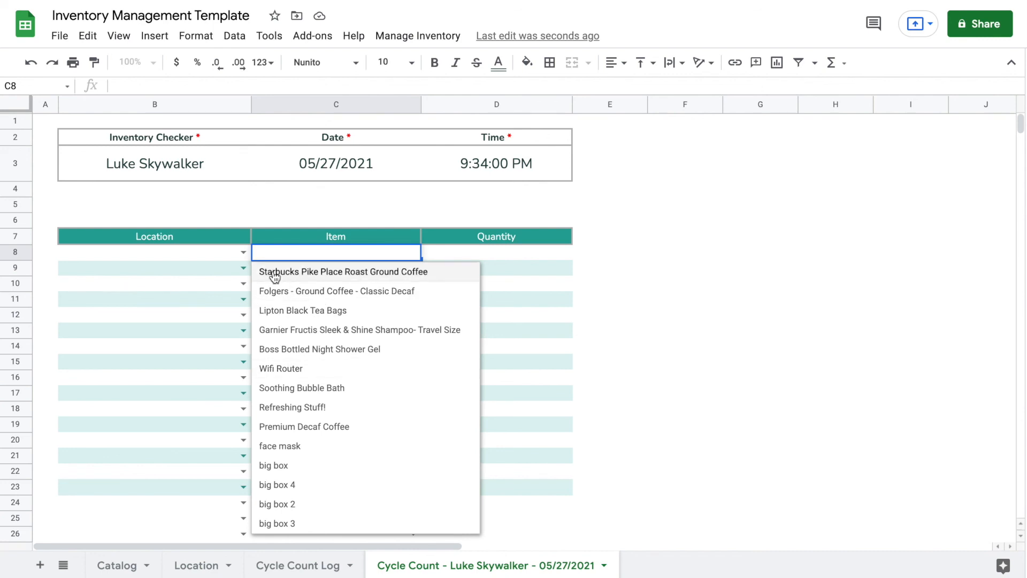
# Step: Record a count in row 8 with location Shampoo Shelf, item face mask and quantity 500
pyautogui.click(245, 253)
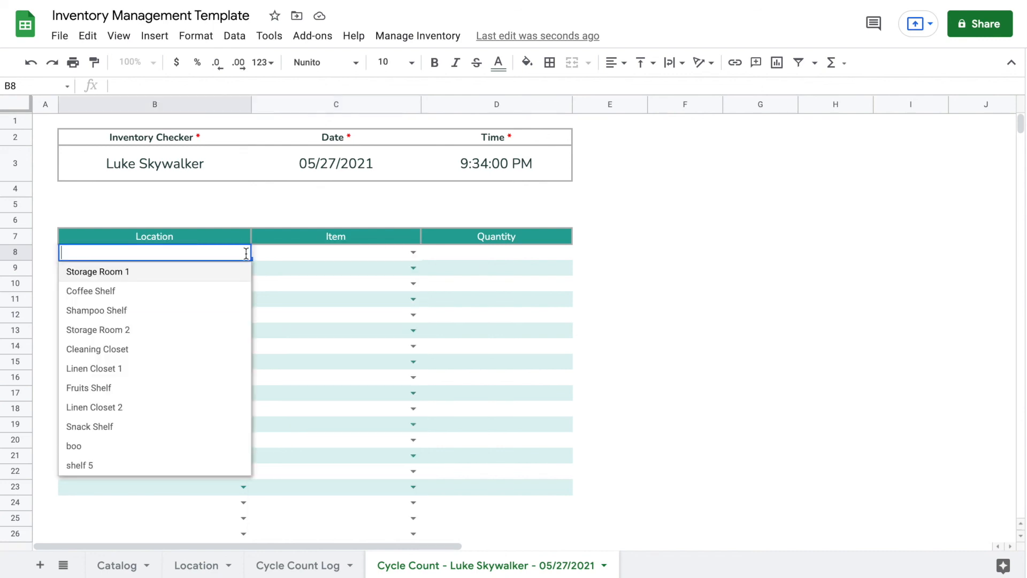
pyautogui.click(153, 317)
pyautogui.click(413, 252)
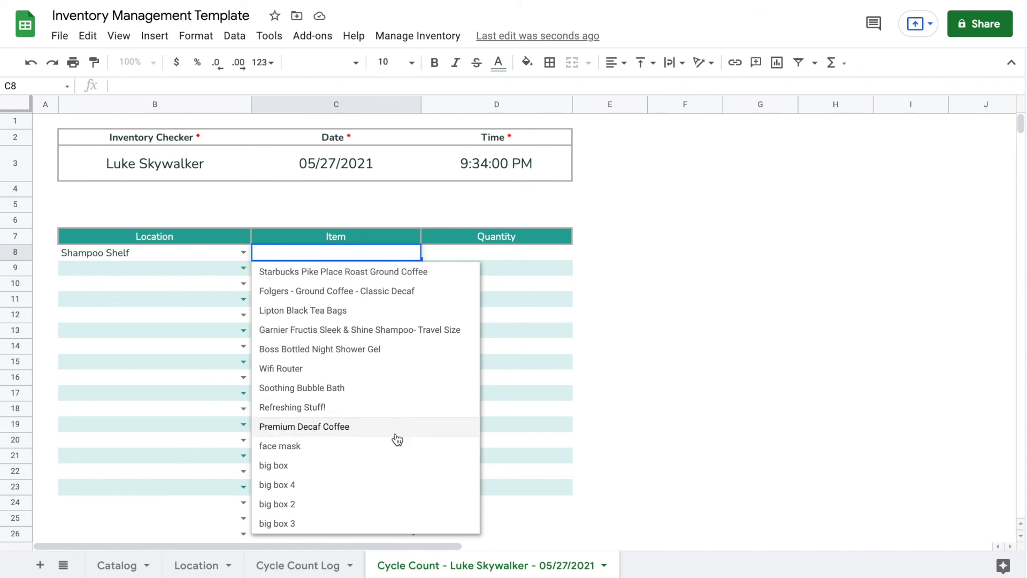
pyautogui.click(395, 452)
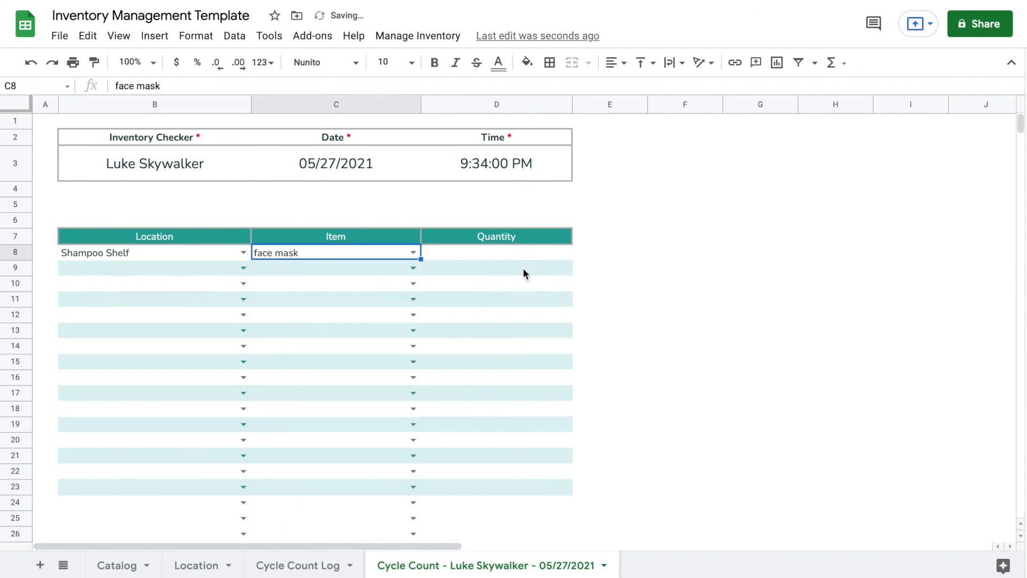
pyautogui.click(519, 253)
pyautogui.write('500')
pyautogui.press('Return')
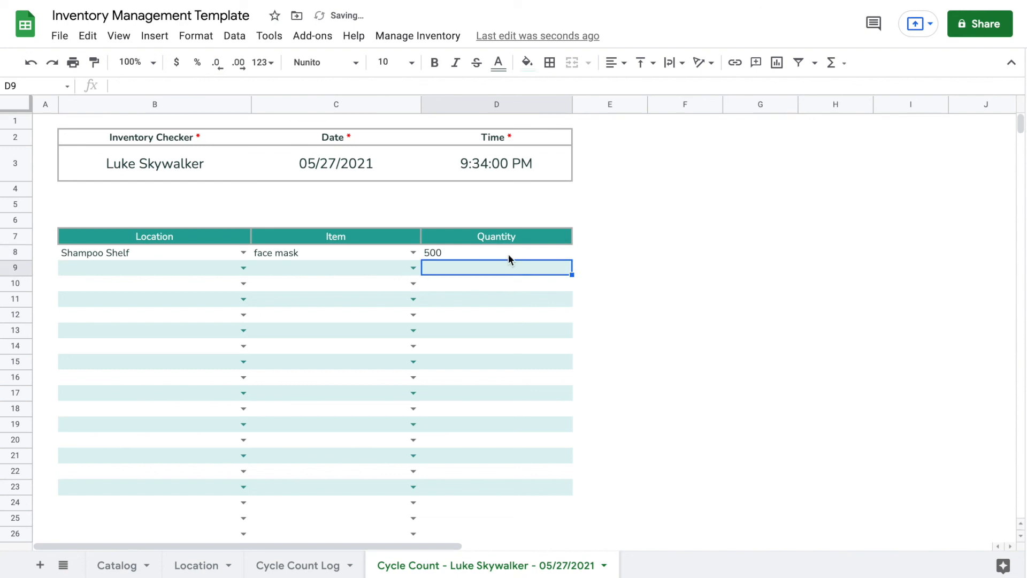
# Step: Try to enter the unlisted location lobby in row 9 of the count and dismiss the error dialog
pyautogui.click(206, 273)
pyautogui.doubleClick(192, 269)
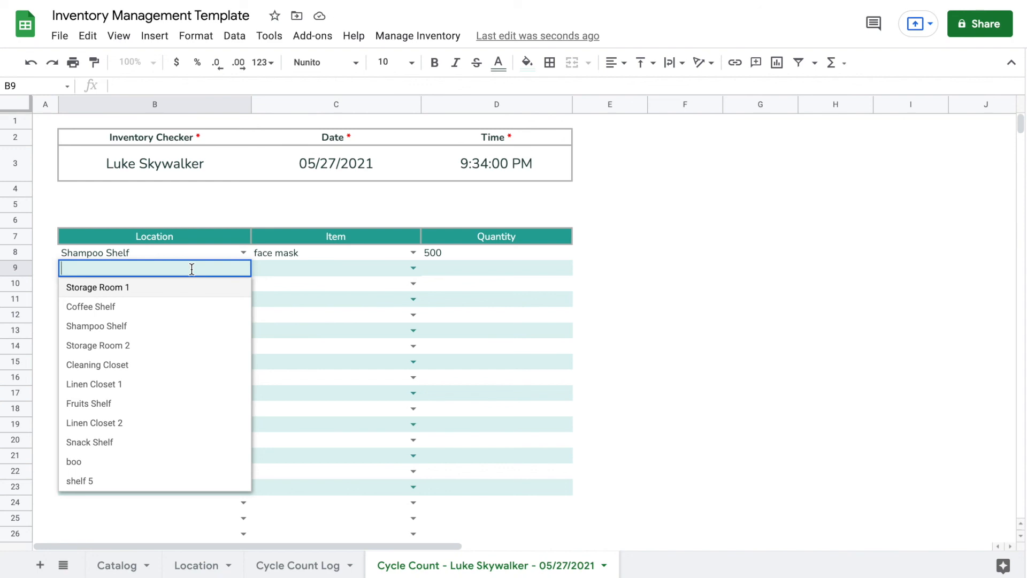
pyautogui.write('lobby')
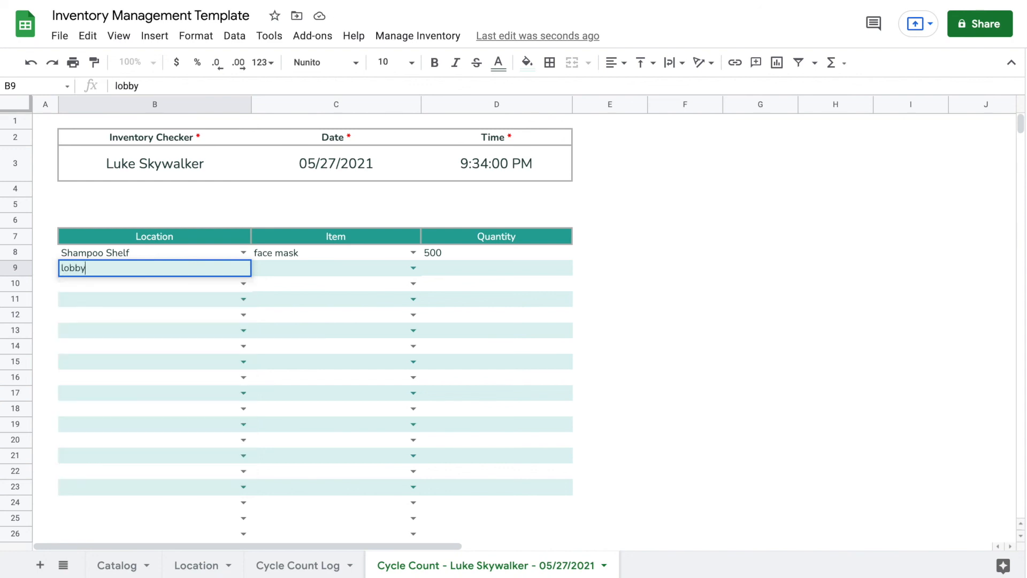
pyautogui.press('Return')
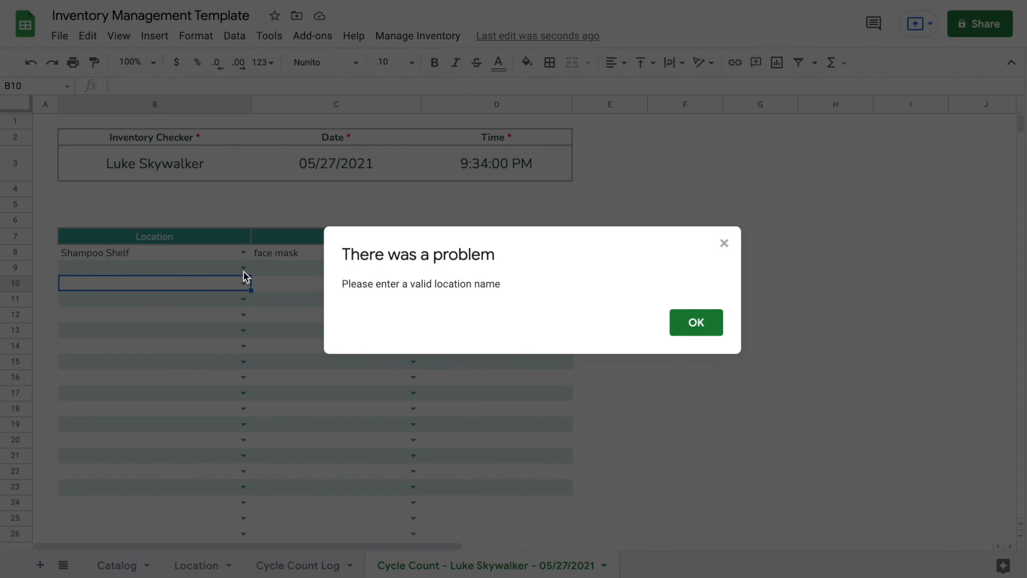
pyautogui.click(694, 327)
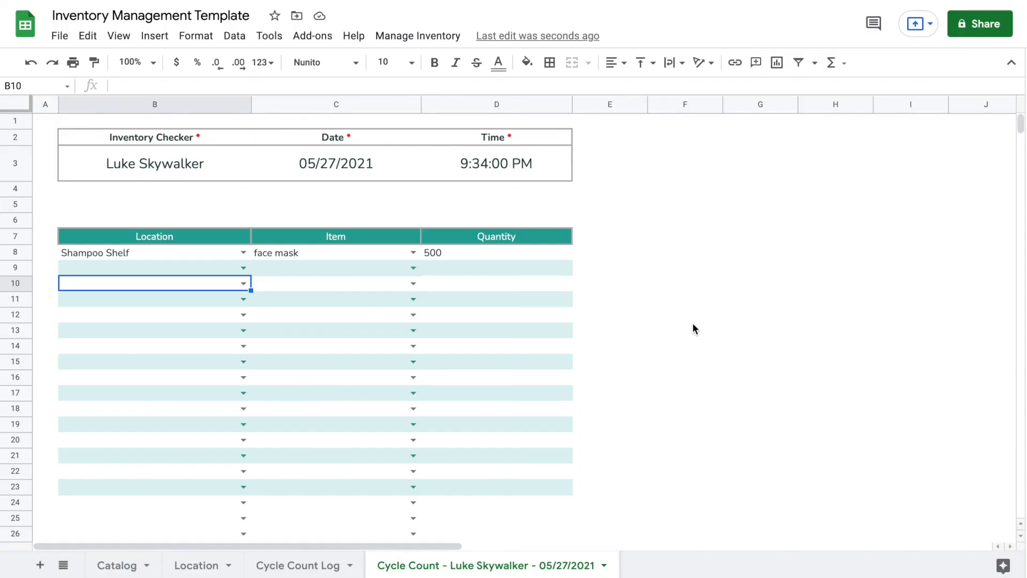
# Step: Choose Coffee Shelf as the location in row 9 of the cycle count sheet
pyautogui.click(243, 267)
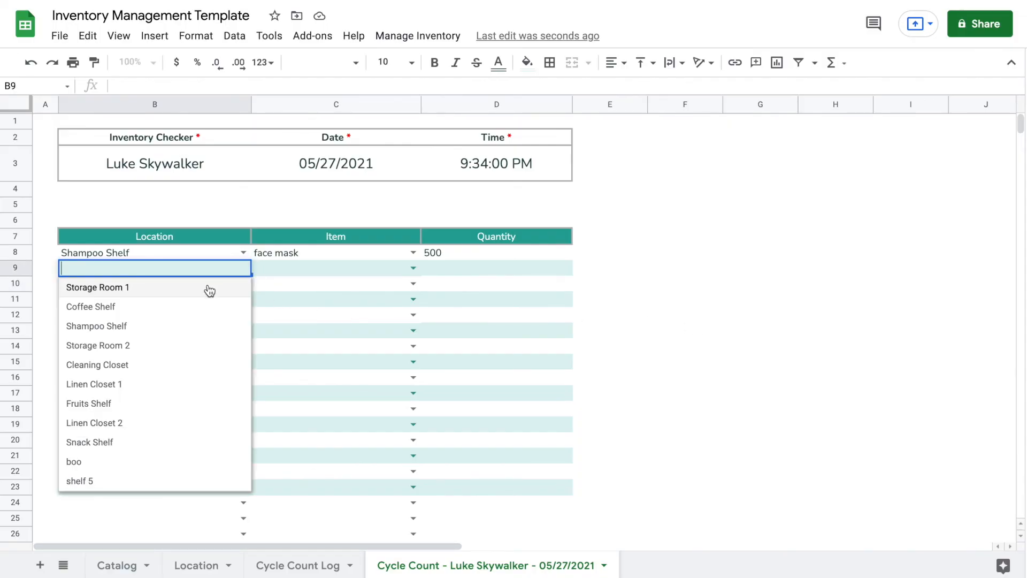
pyautogui.click(193, 315)
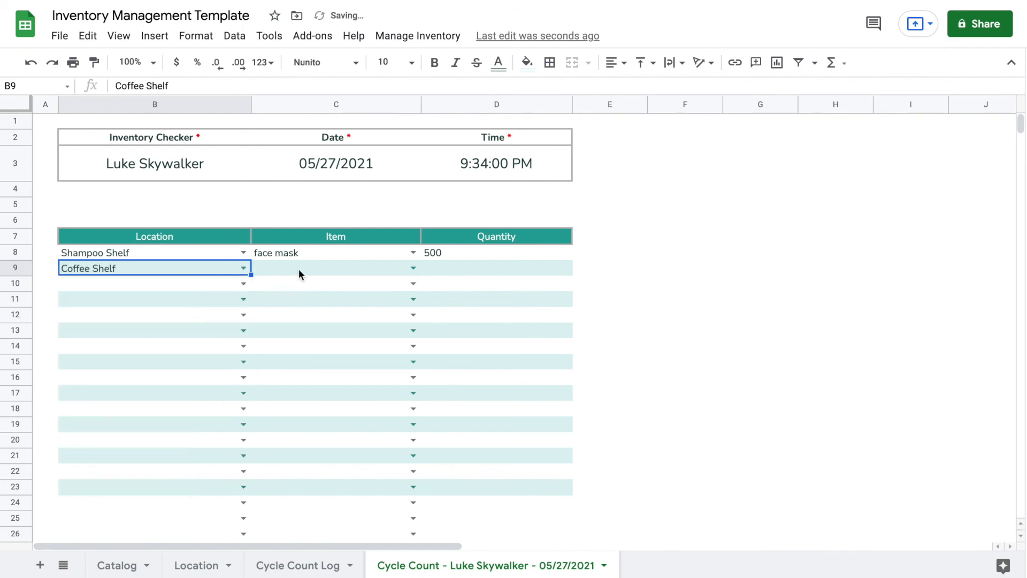
# Step: Try to enter the unlisted item Peet's Coffee in row 9 of the count and dismiss the error dialog
pyautogui.click(389, 270)
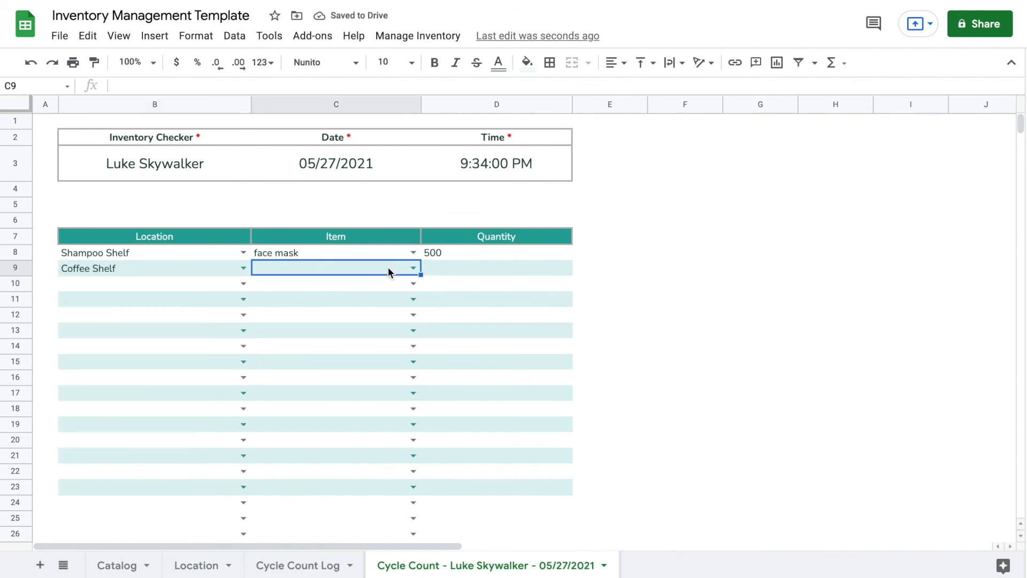
pyautogui.write('Peets')
pyautogui.press('BackSpace')
pyautogui.write("'s")
pyautogui.press('BackSpace')
pyautogui.press('BackSpace')
pyautogui.write("'s Coffee")
pyautogui.press('Return')
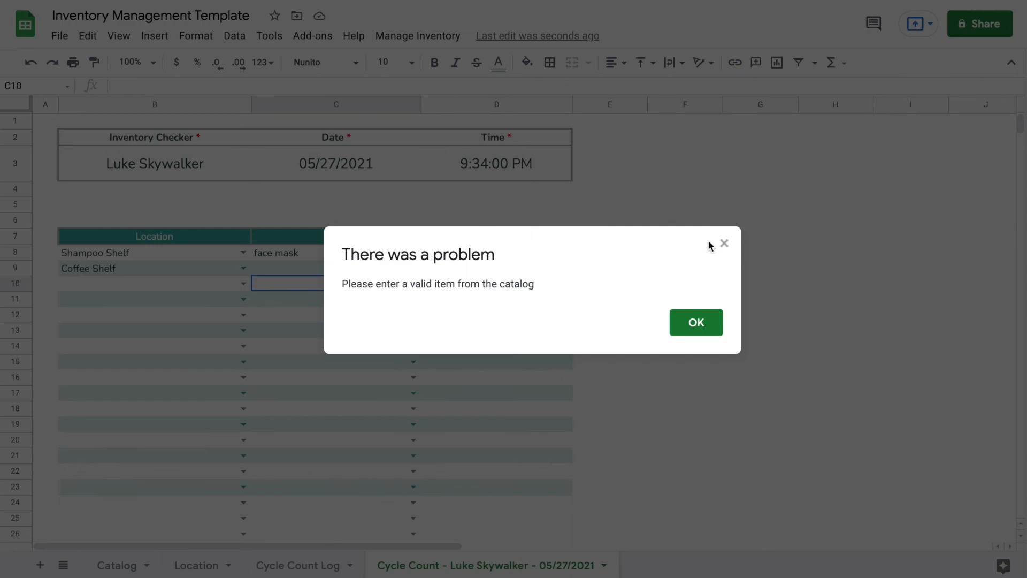
pyautogui.click(694, 323)
# Step: Choose Starbucks Pike Place Roast Ground Coffee from the catalog items for row 9
pyautogui.click(411, 269)
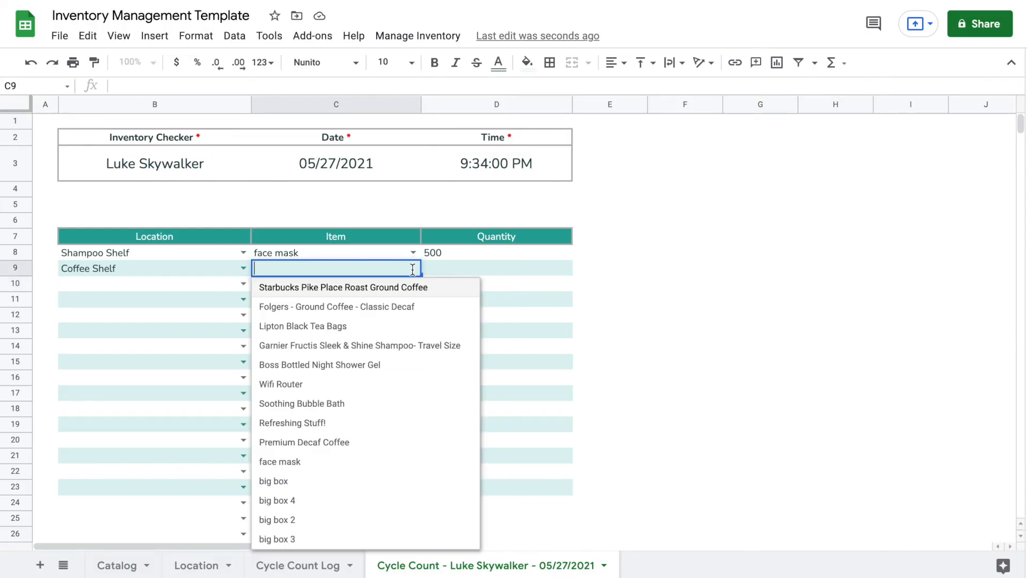
pyautogui.click(397, 286)
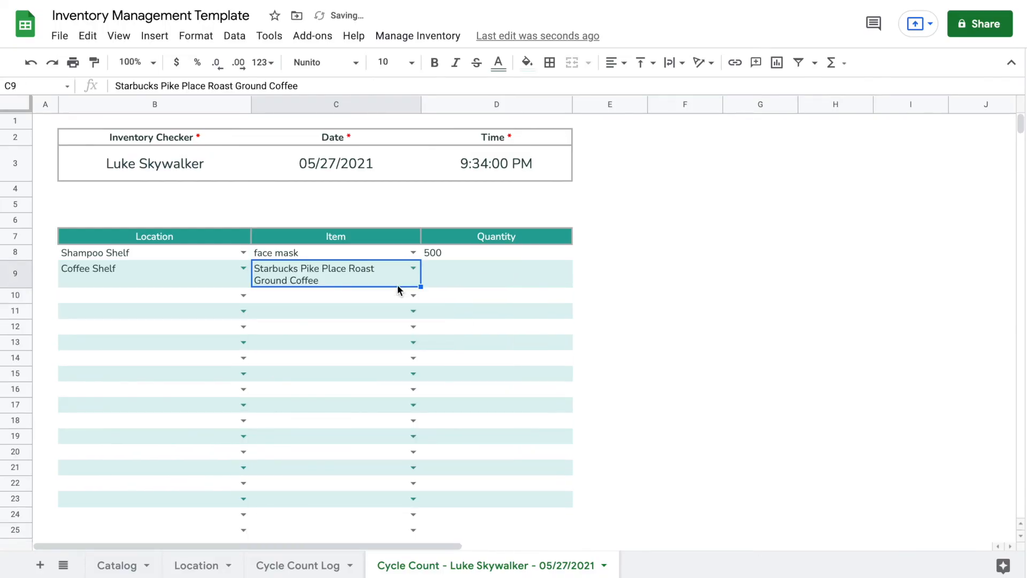
# Step: Try to enter the non-numeric quantity null in row 9 and dismiss the error dialog
pyautogui.click(509, 277)
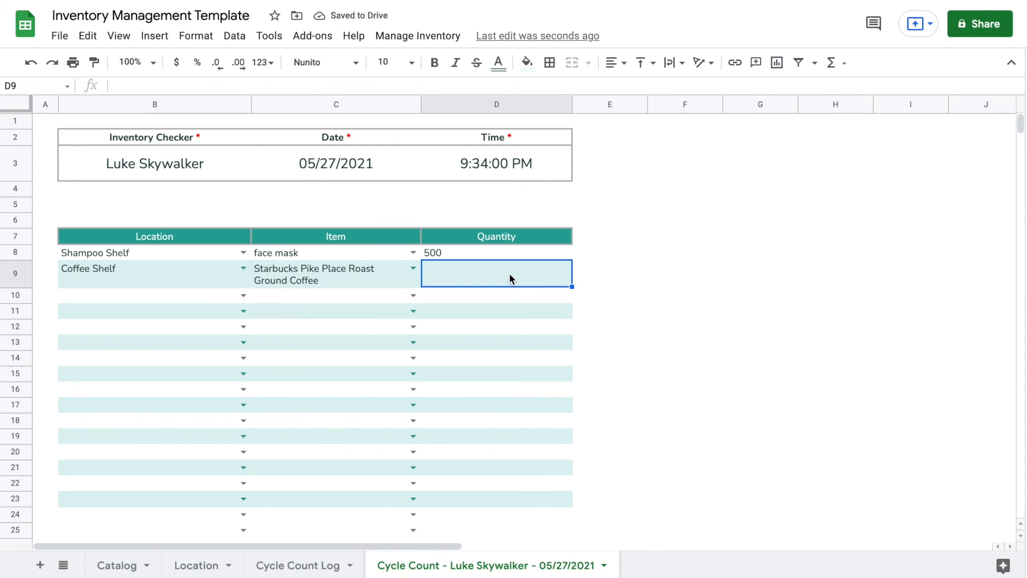
pyautogui.write('null')
pyautogui.press('Return')
pyautogui.click(700, 322)
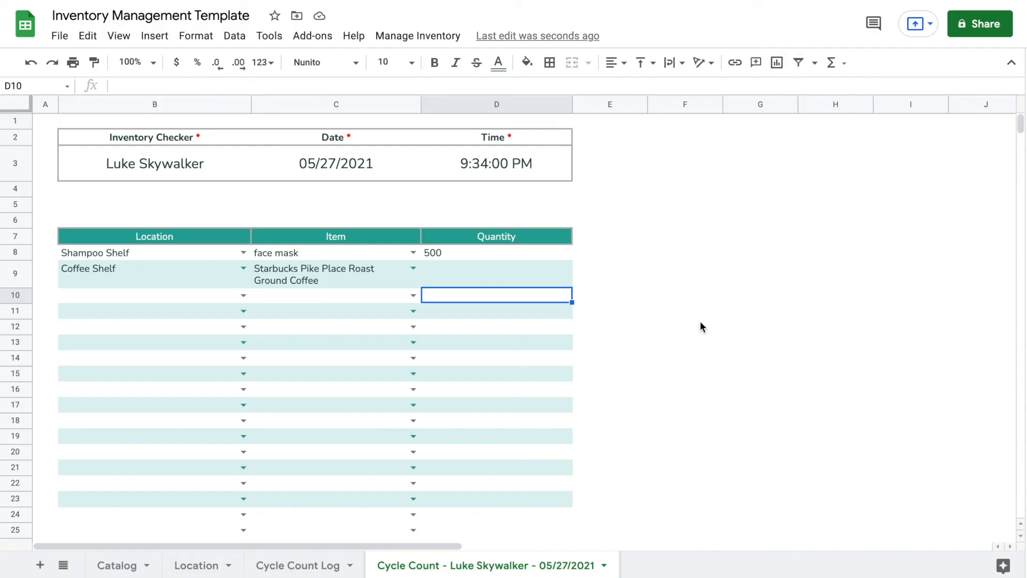
# Step: Set the quantity to 30 for the Starbucks coffee in row 9
pyautogui.click(485, 278)
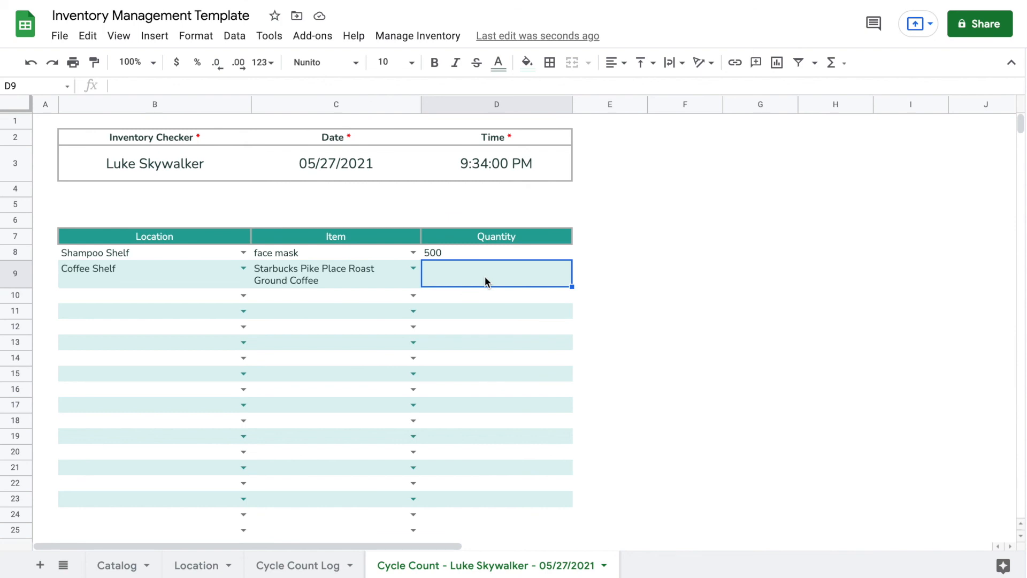
pyautogui.write('30')
pyautogui.press('Return')
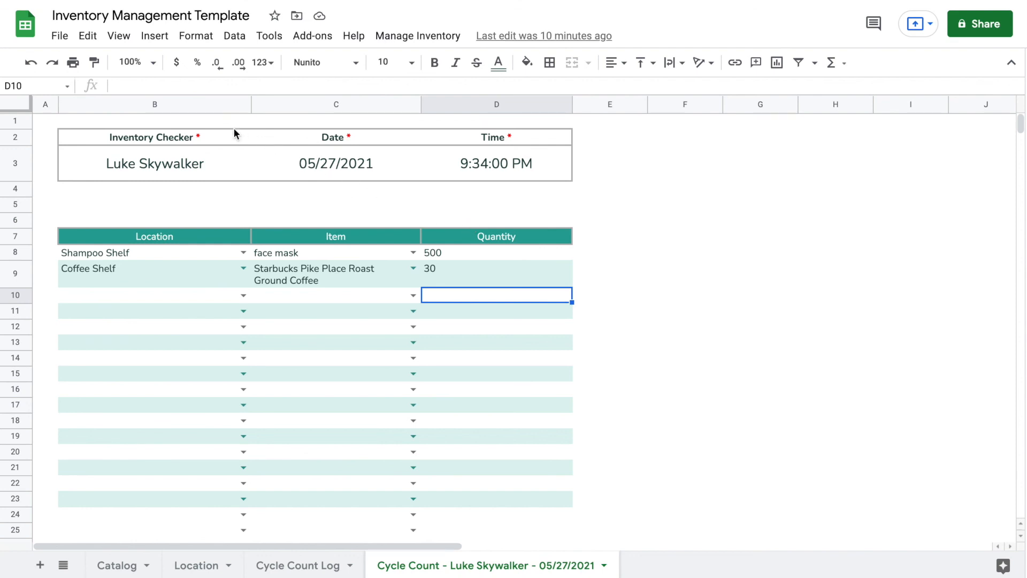
# Step: Check the option for making a copy of the spreadsheet, and view and close the About Holy Sheets information
pyautogui.click(62, 37)
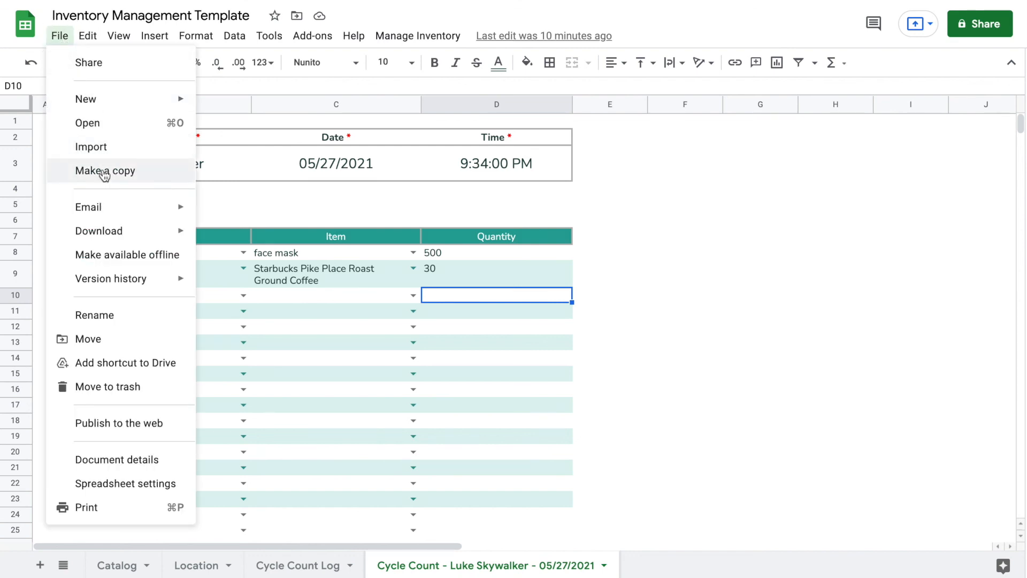
pyautogui.click(286, 208)
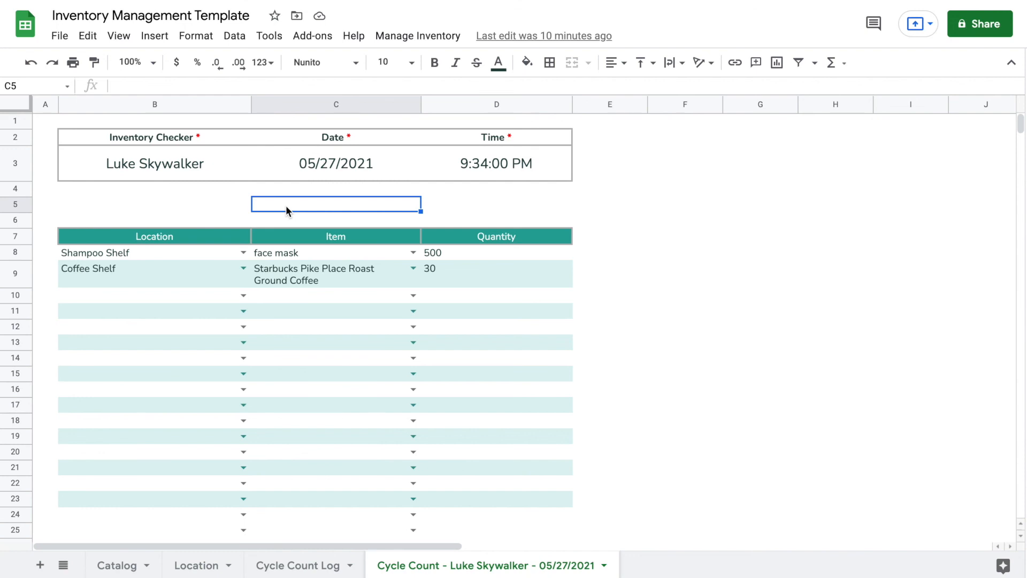
pyautogui.click(403, 43)
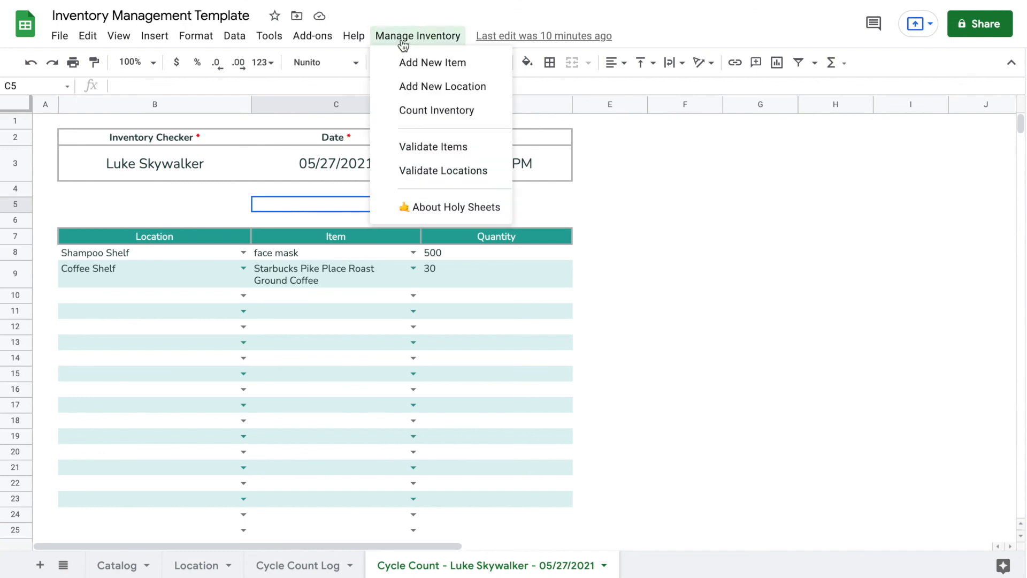
pyautogui.click(436, 206)
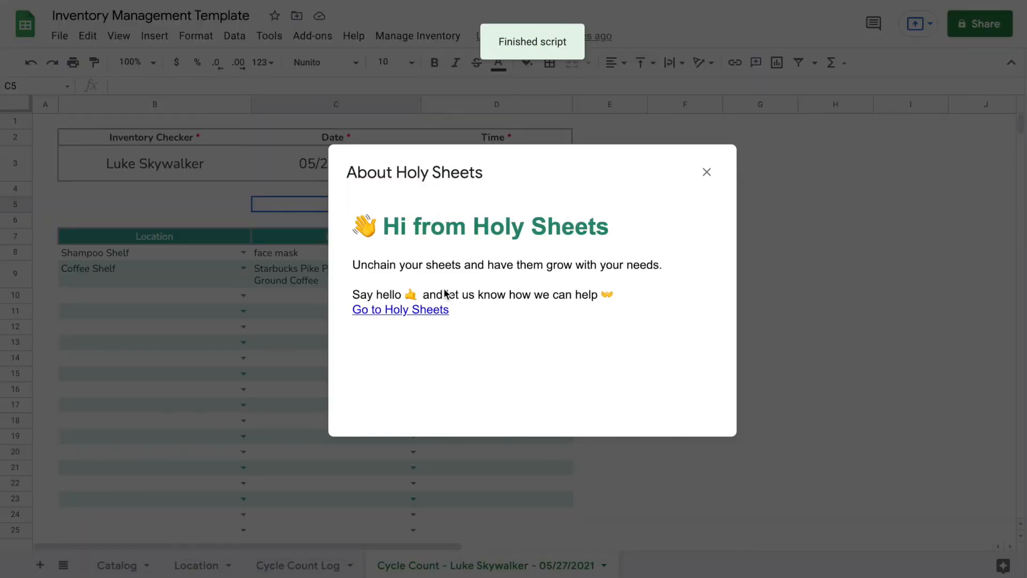
pyautogui.click(707, 172)
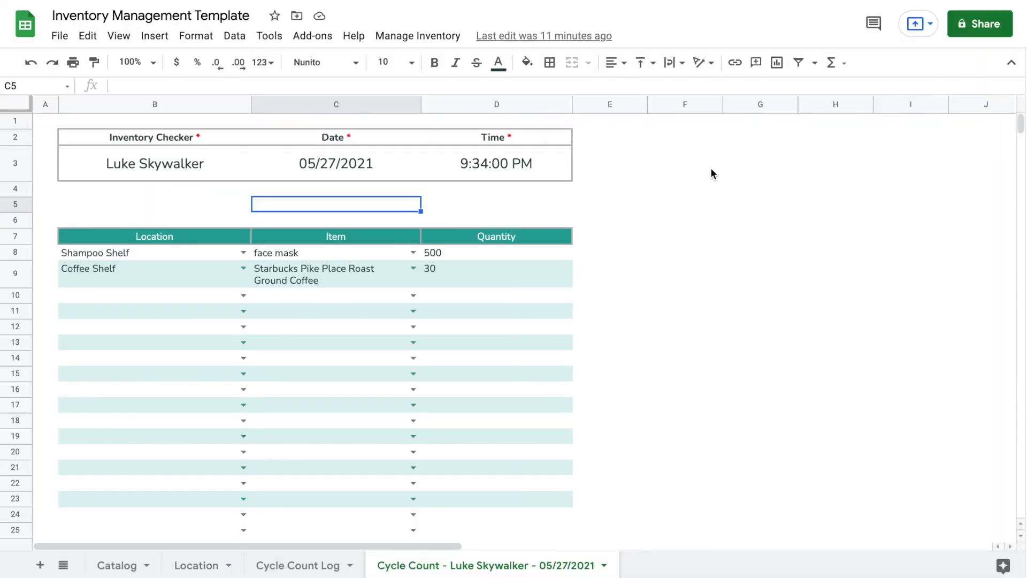